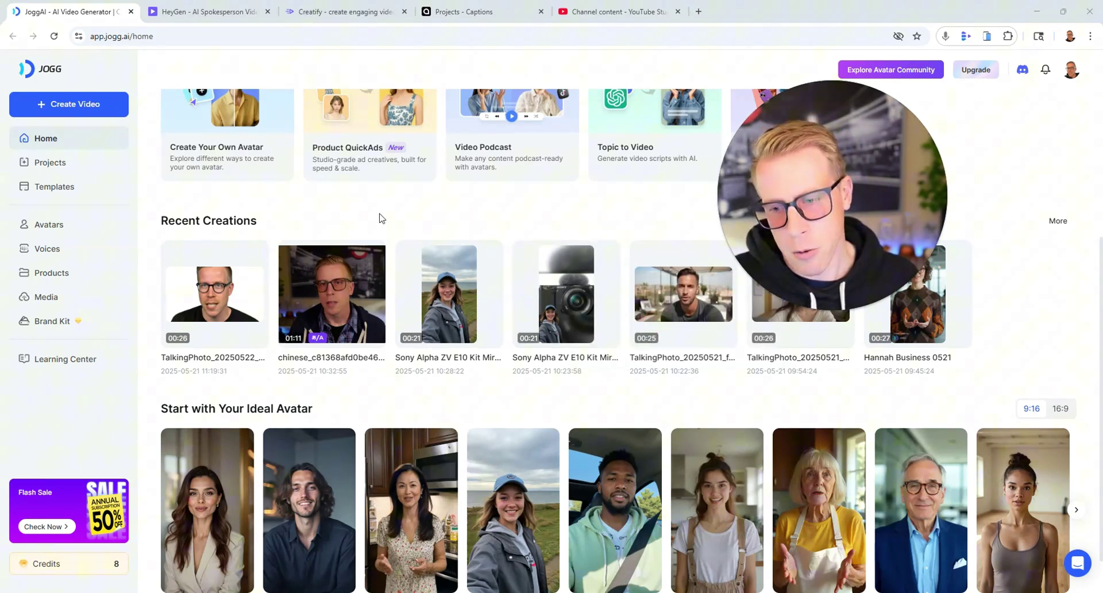
# Review JoggAI's subscription pricing plans, then move to the HeyGen projects library
pyautogui.moveTo(795, 224); pyautogui.dragTo(729, 221)
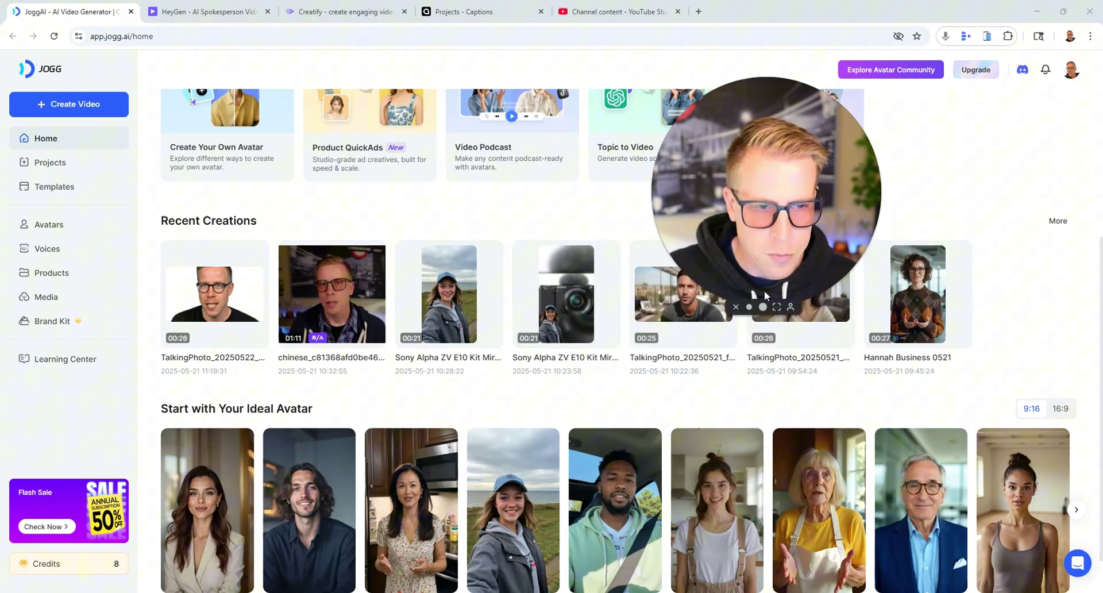
pyautogui.moveTo(764, 252); pyautogui.dragTo(701, 246)
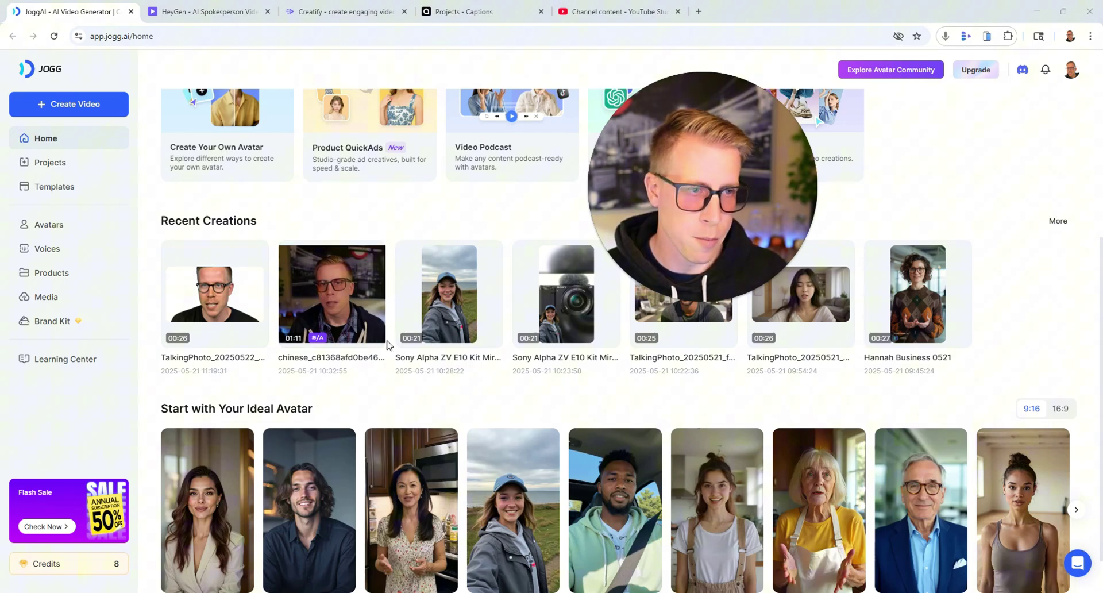
pyautogui.click(986, 74)
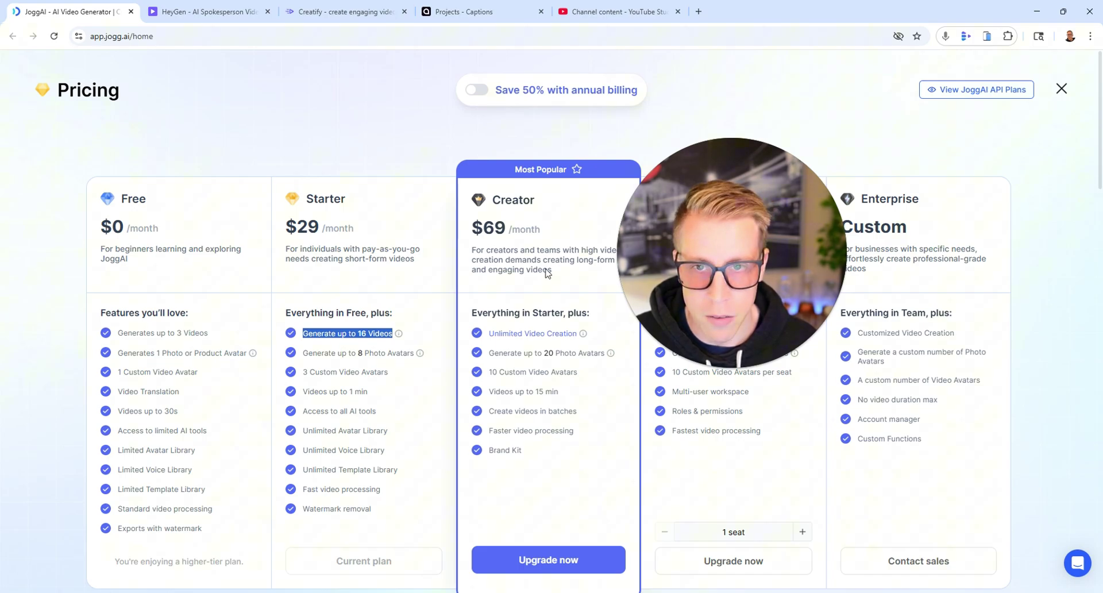
pyautogui.click(228, 9)
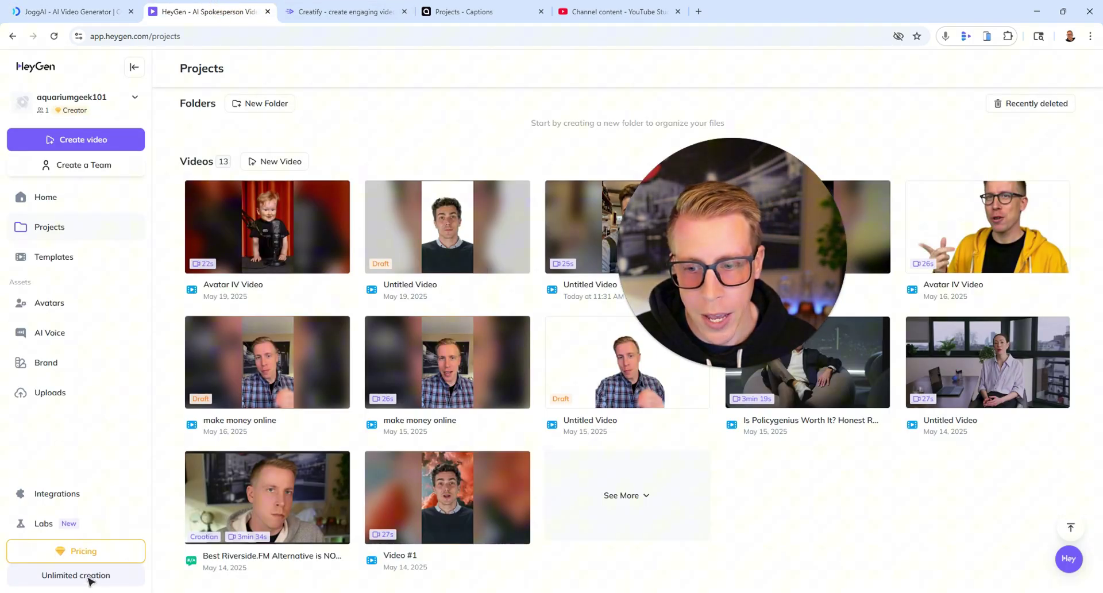
# Review HeyGen's plans, including the $29 unlimited Creator tier, then go back to JoggAI pricing
pyautogui.click(92, 550)
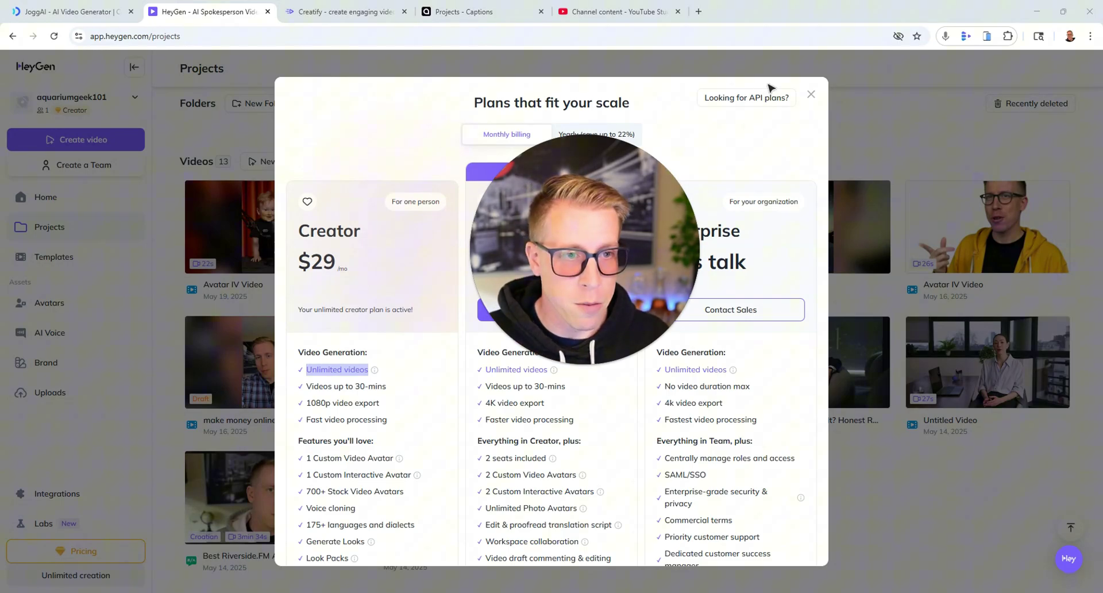
pyautogui.click(812, 95)
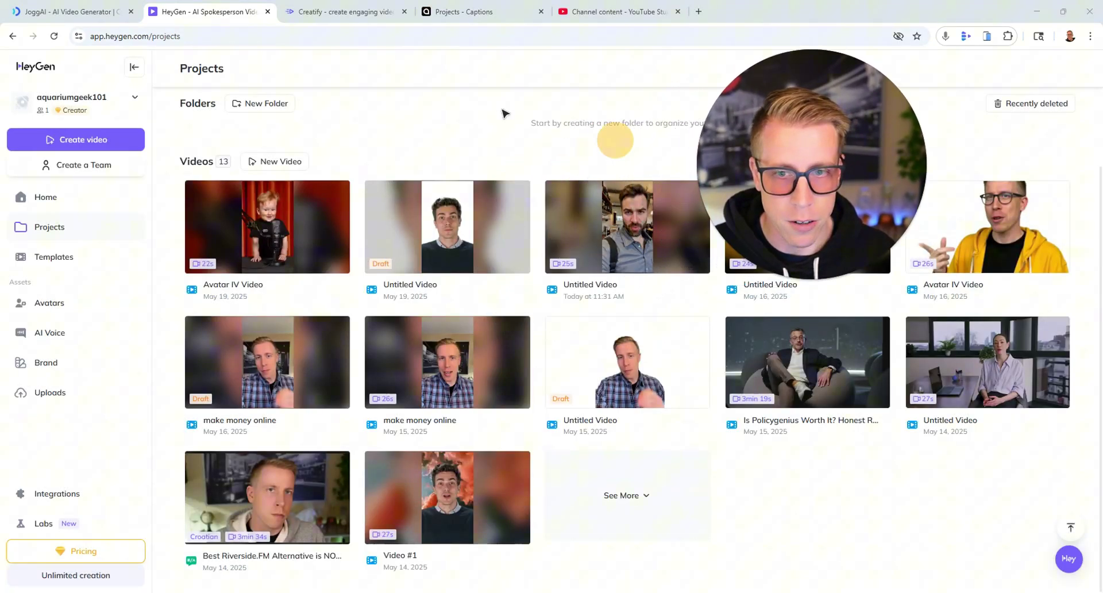
pyautogui.click(75, 12)
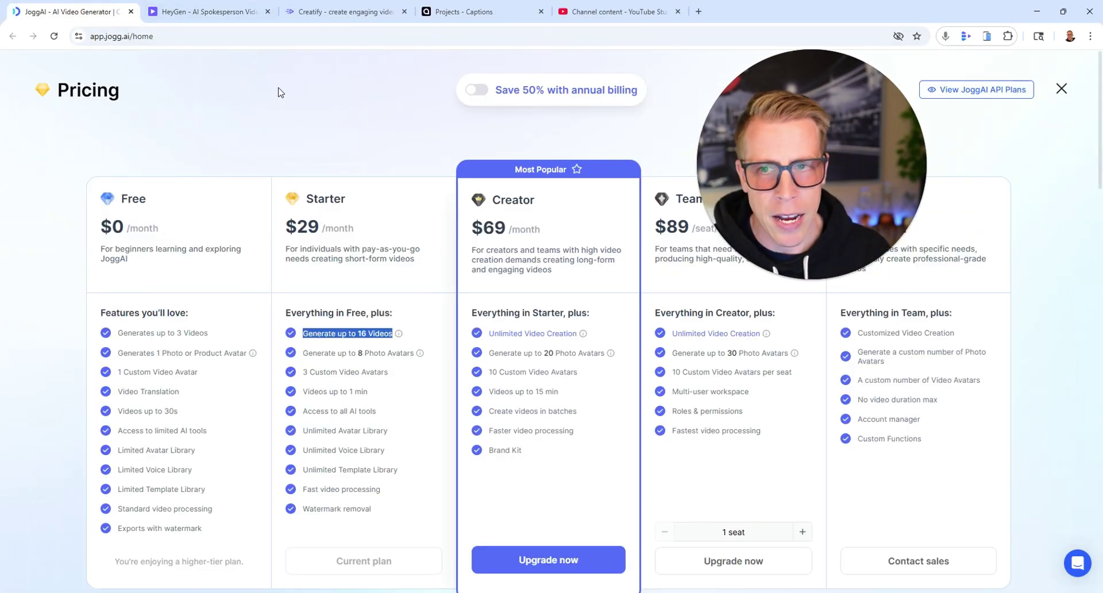
# Reload JoggAI home and play the 28-second Hannah Business 0521 video, pausing five seconds in
pyautogui.click(178, 35)
pyautogui.press('Return')
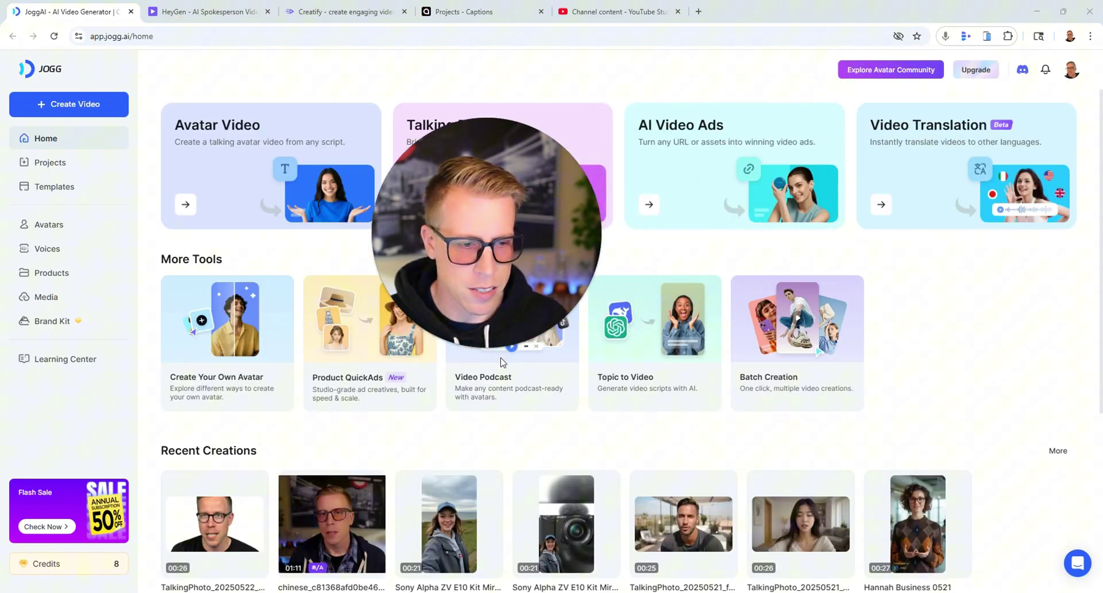
pyautogui.moveTo(916, 524)
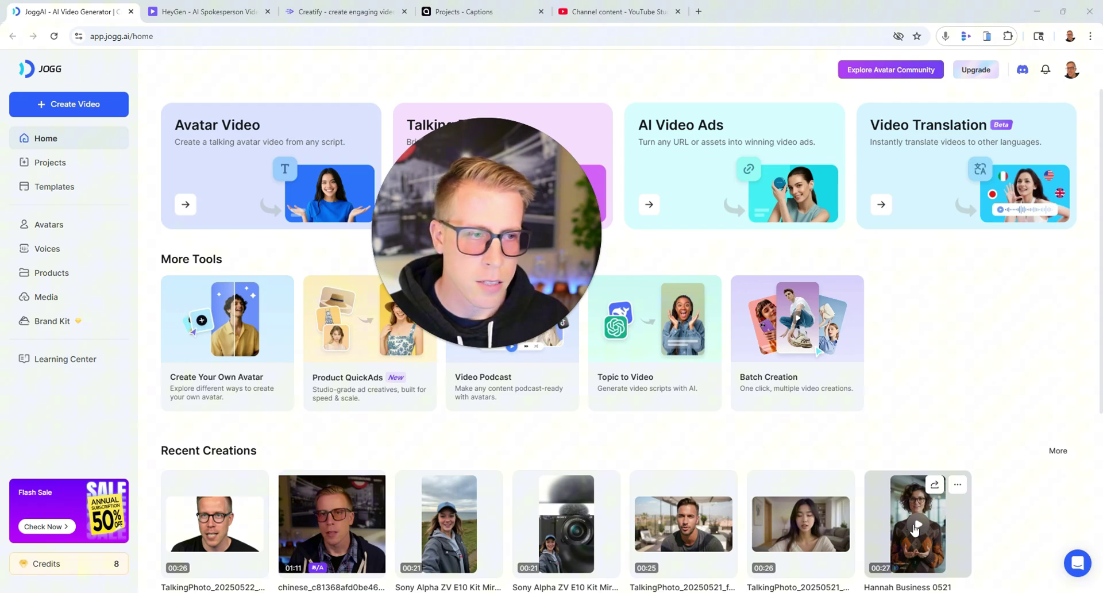
pyautogui.press('super+a')
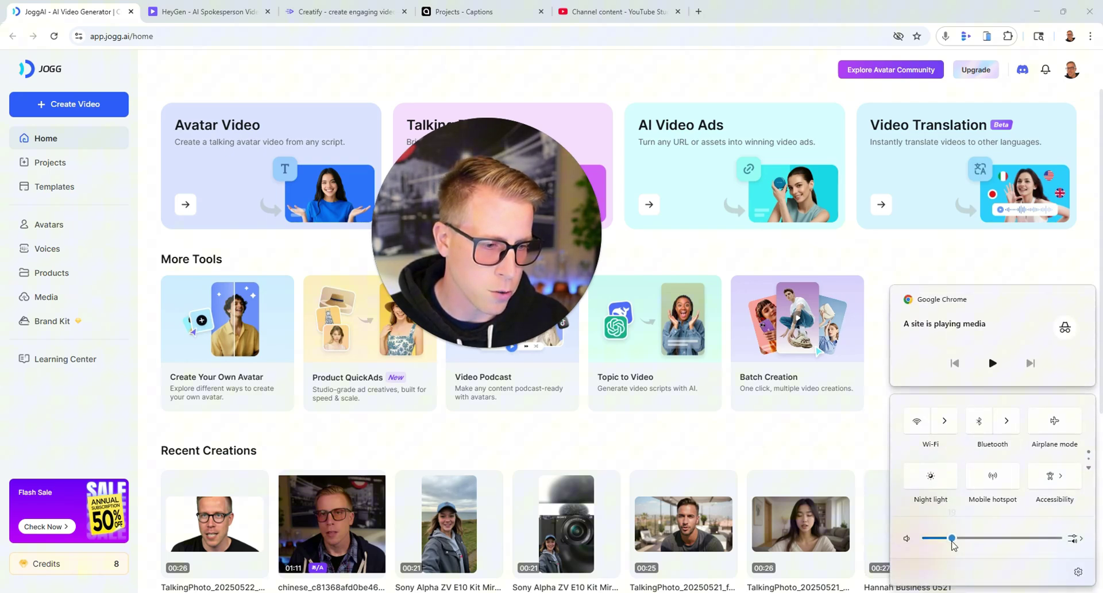
pyautogui.click(930, 392)
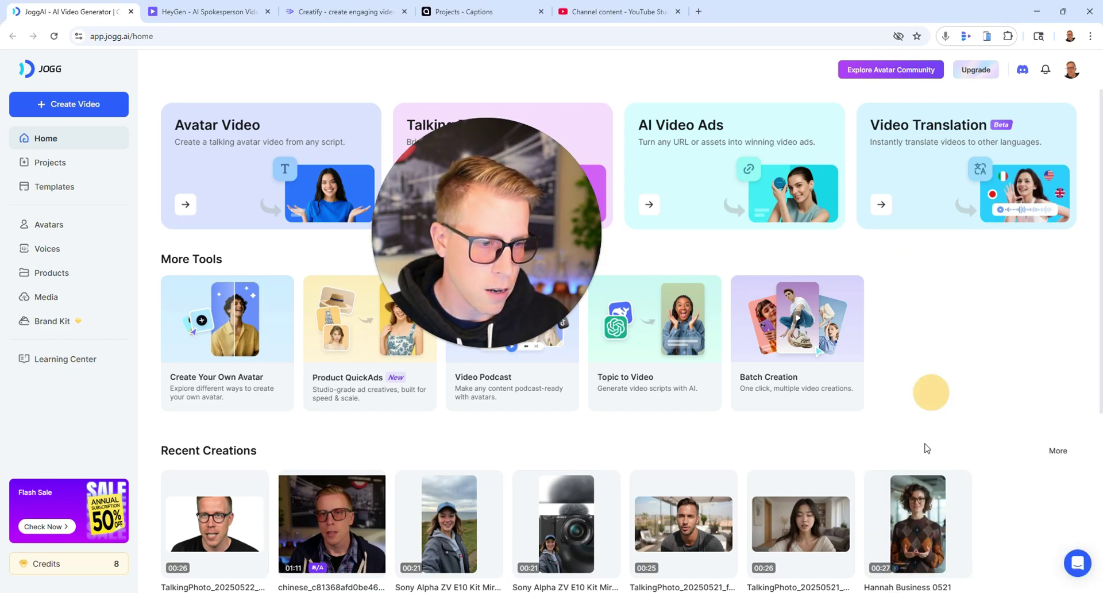
pyautogui.click(927, 530)
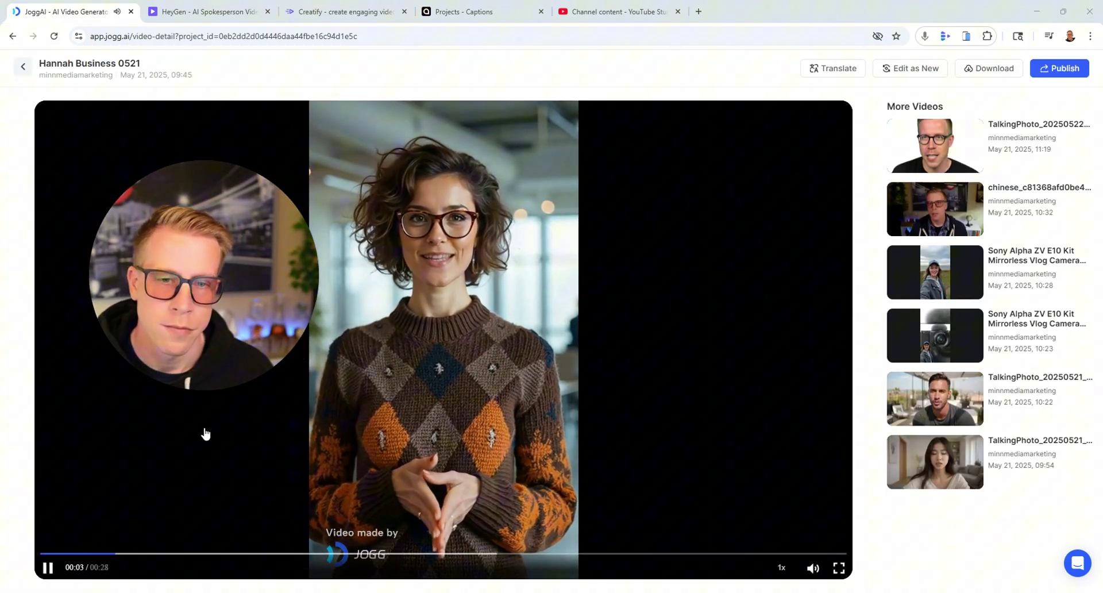
pyautogui.click(49, 569)
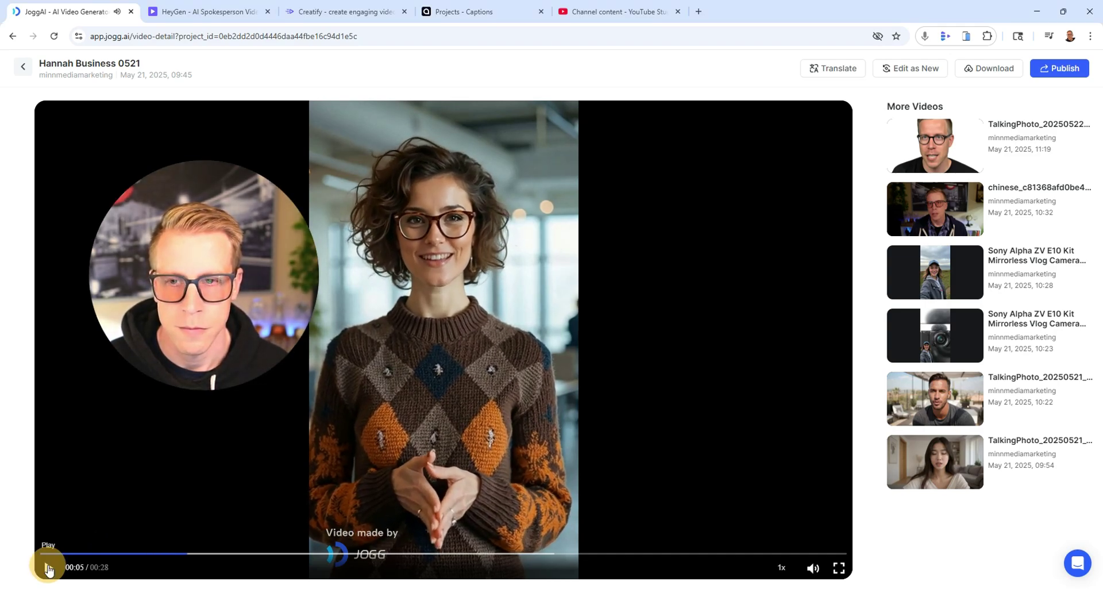
# Open HeyGen's 27-second Video #1 sample and start it playing
pyautogui.click(190, 10)
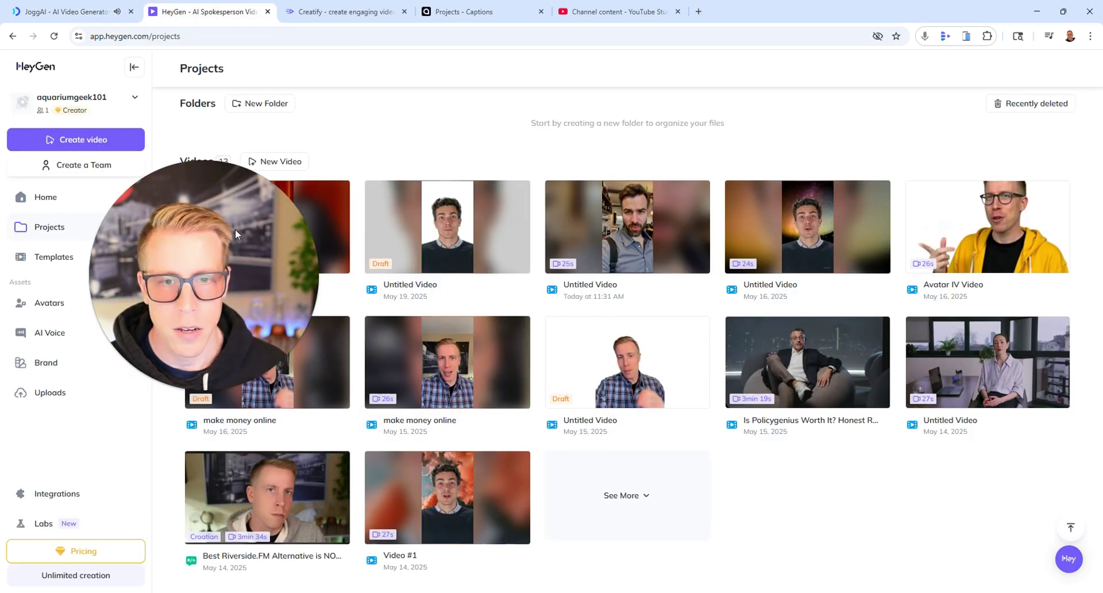
pyautogui.click(481, 509)
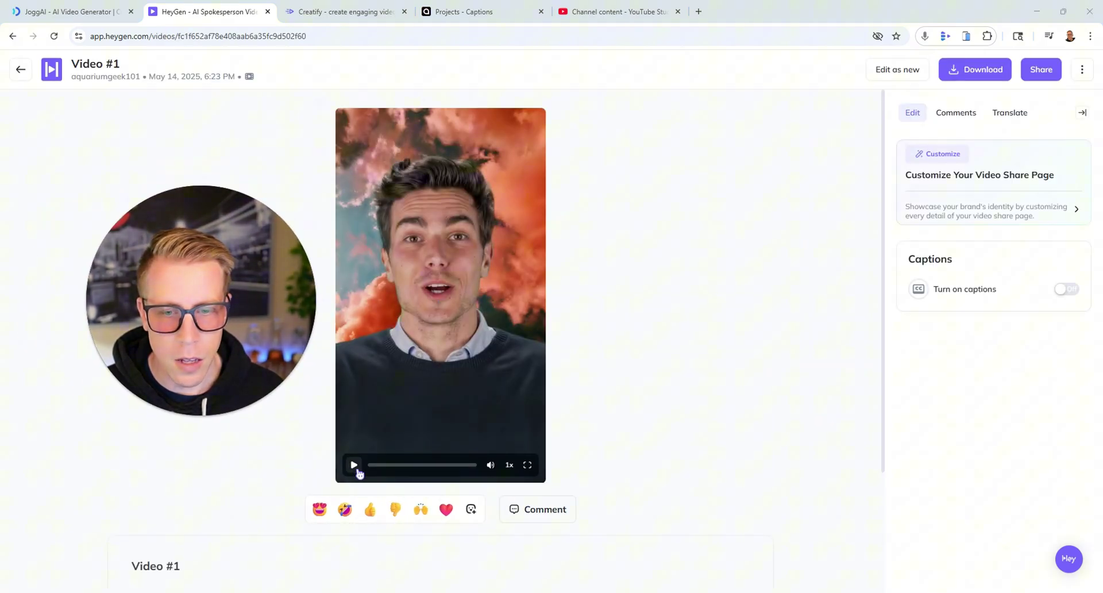
pyautogui.click(354, 464)
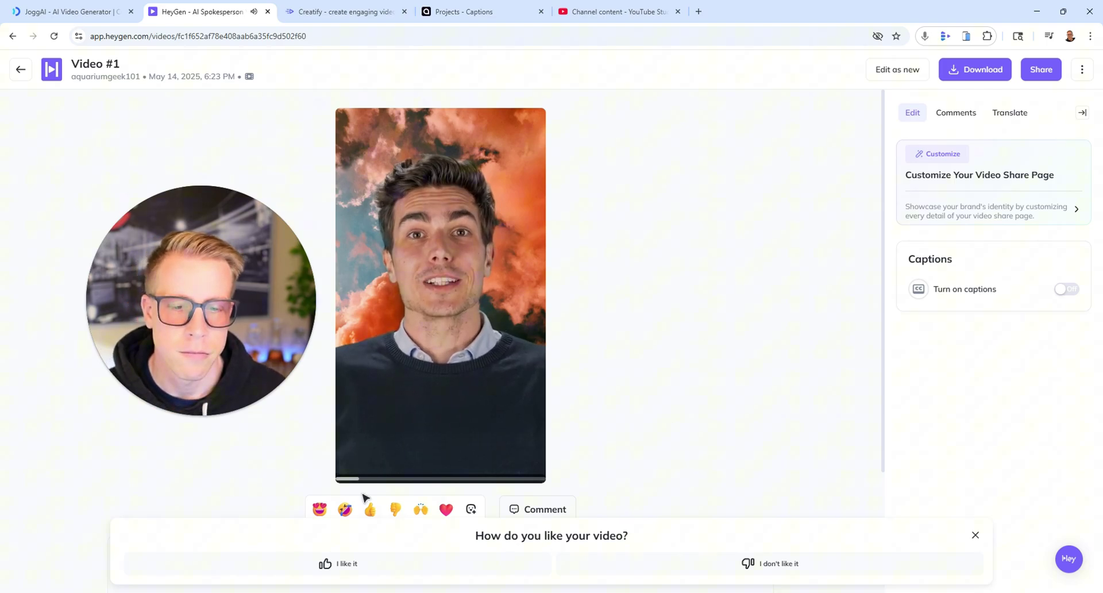
# Watch JoggAI's 21-second Sony ZV-E10 sample from the start, then play TalkingPhoto_20250521_f48wEK
pyautogui.click(77, 16)
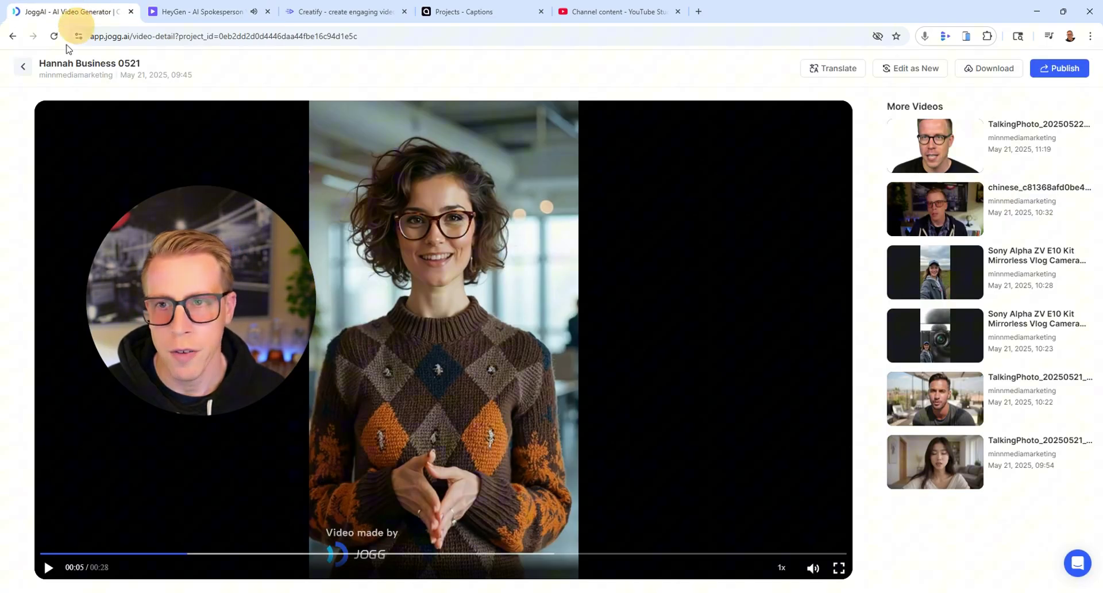
pyautogui.click(19, 72)
pyautogui.scroll(-4, 747, 402)
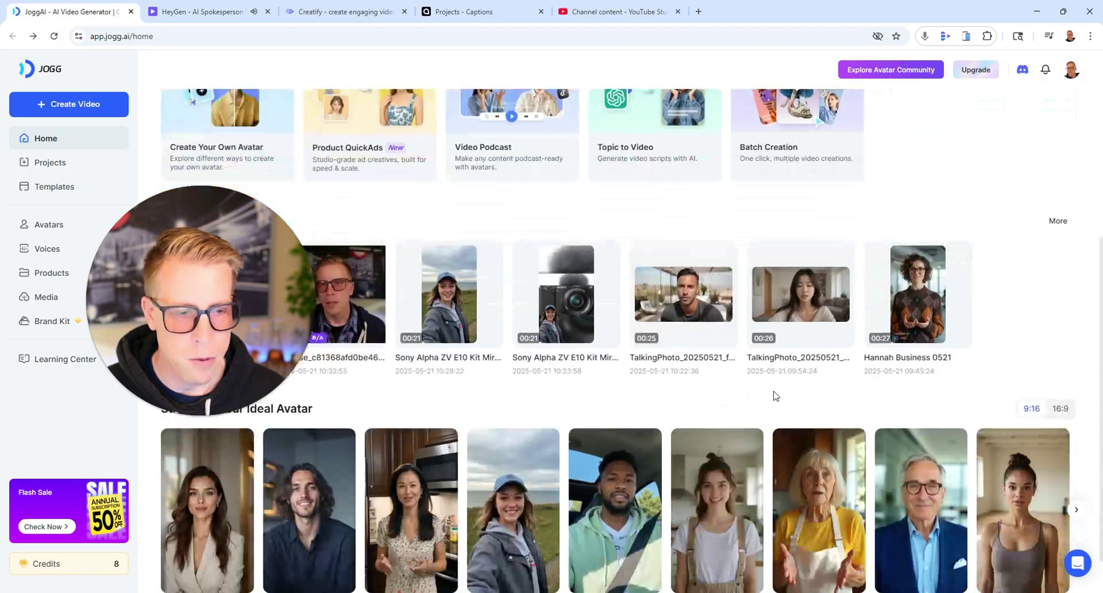
pyautogui.scroll(-1, 668, 457)
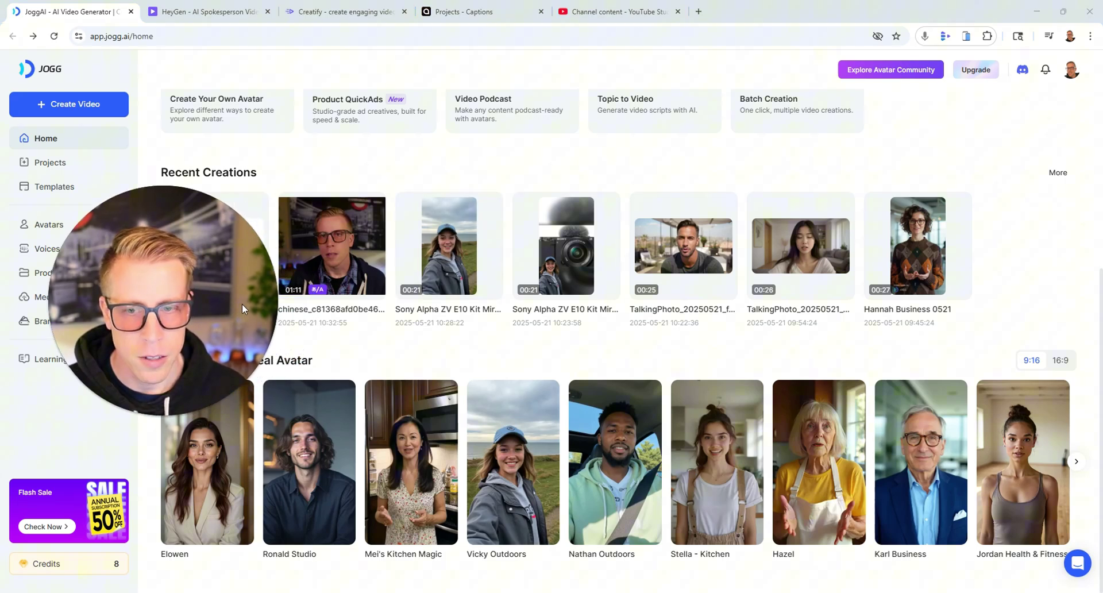
pyautogui.click(452, 253)
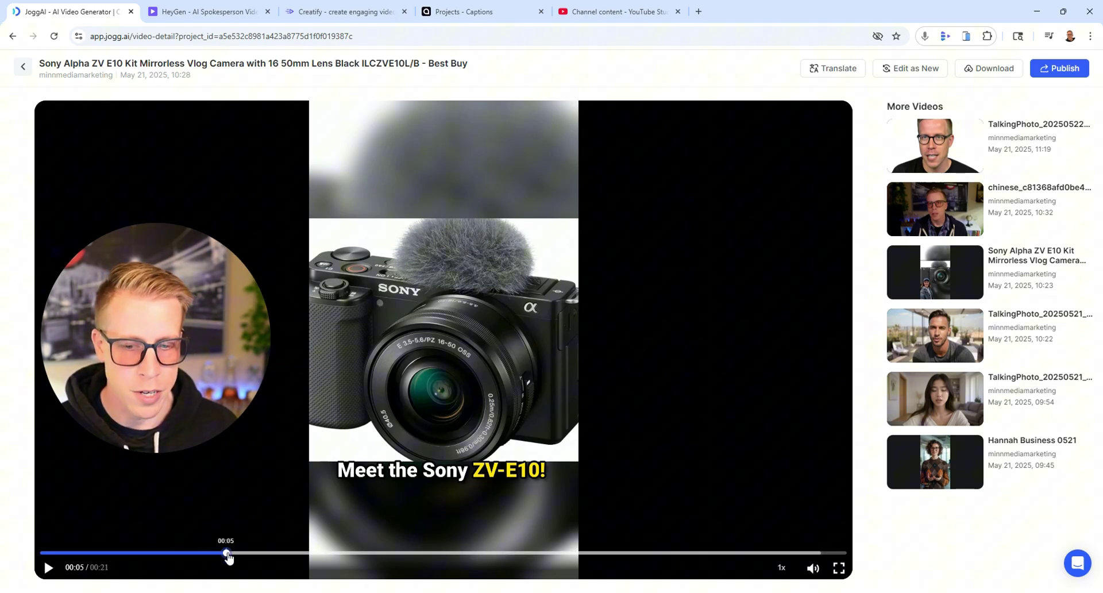
pyautogui.moveTo(227, 556); pyautogui.dragTo(10, 551)
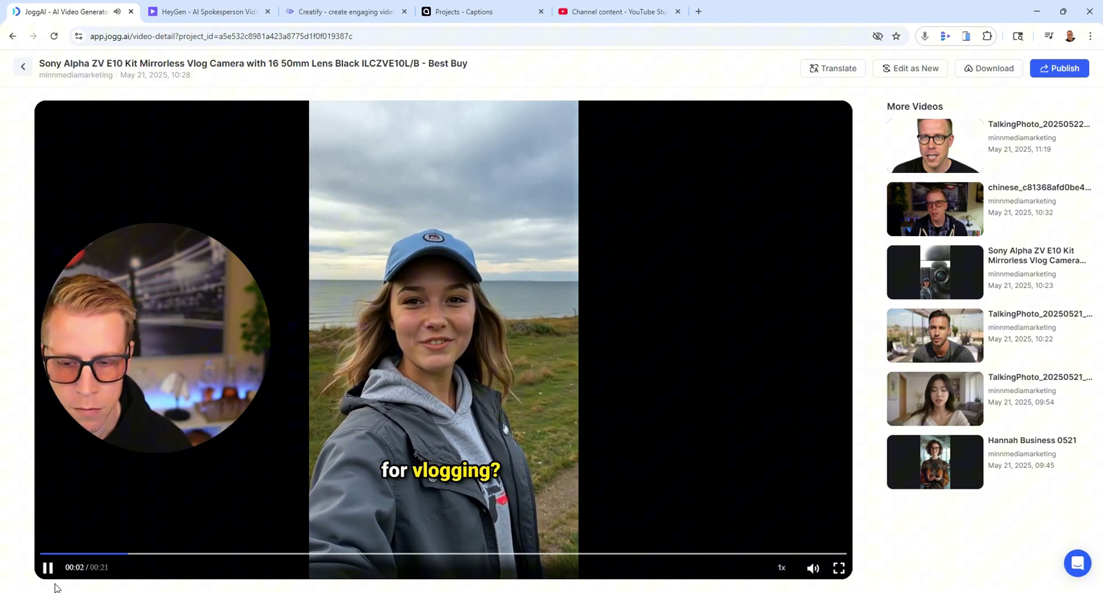
pyautogui.click(48, 567)
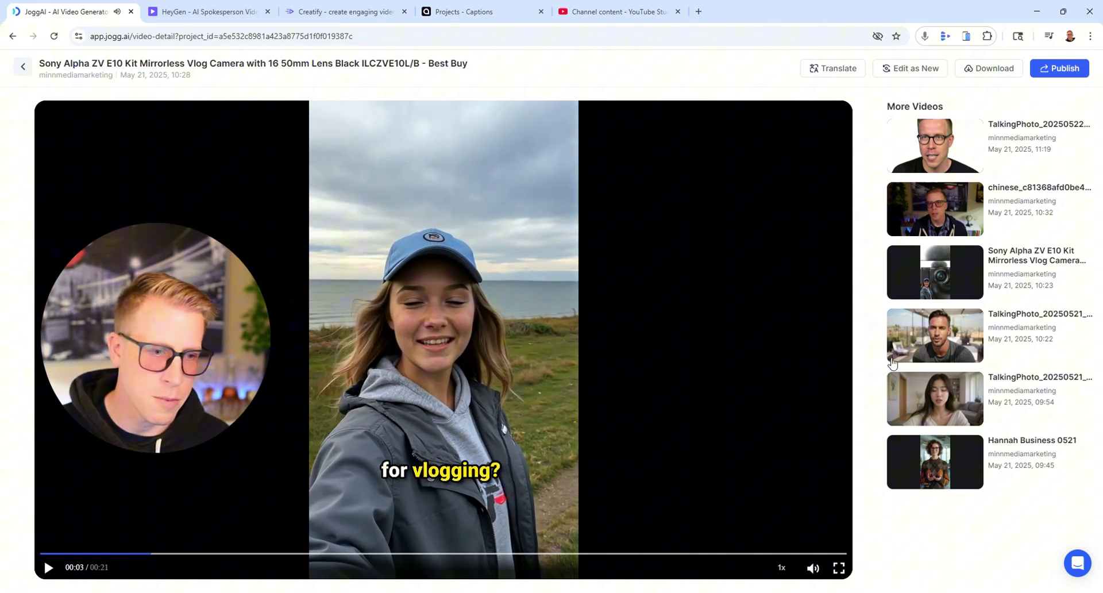
pyautogui.click(936, 339)
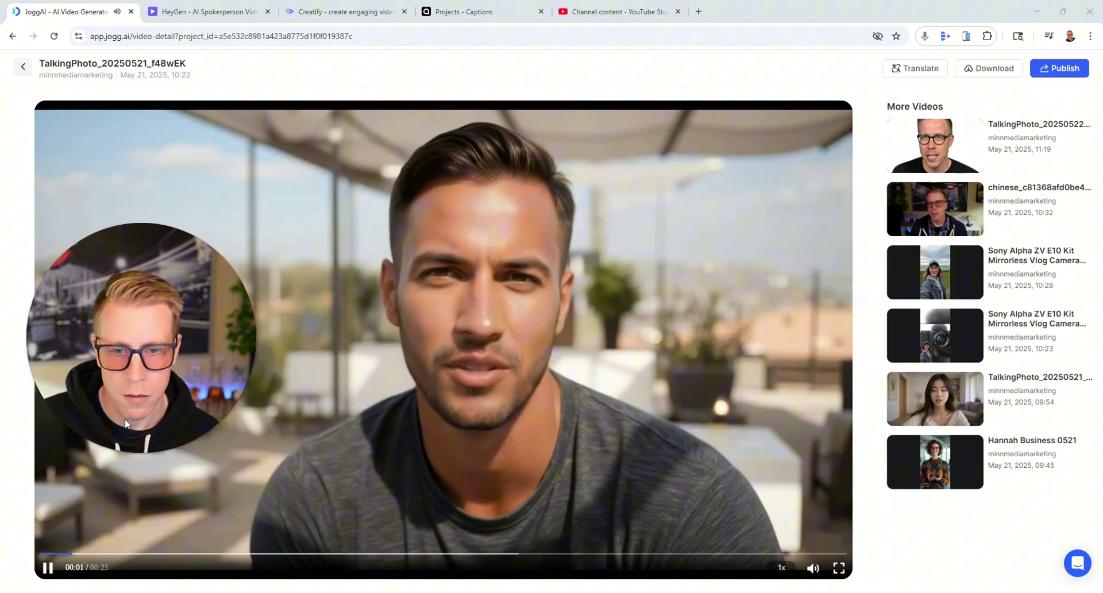
# Pause the JoggAI talking-photo clip and go to HeyGen's projects list
pyautogui.click(49, 567)
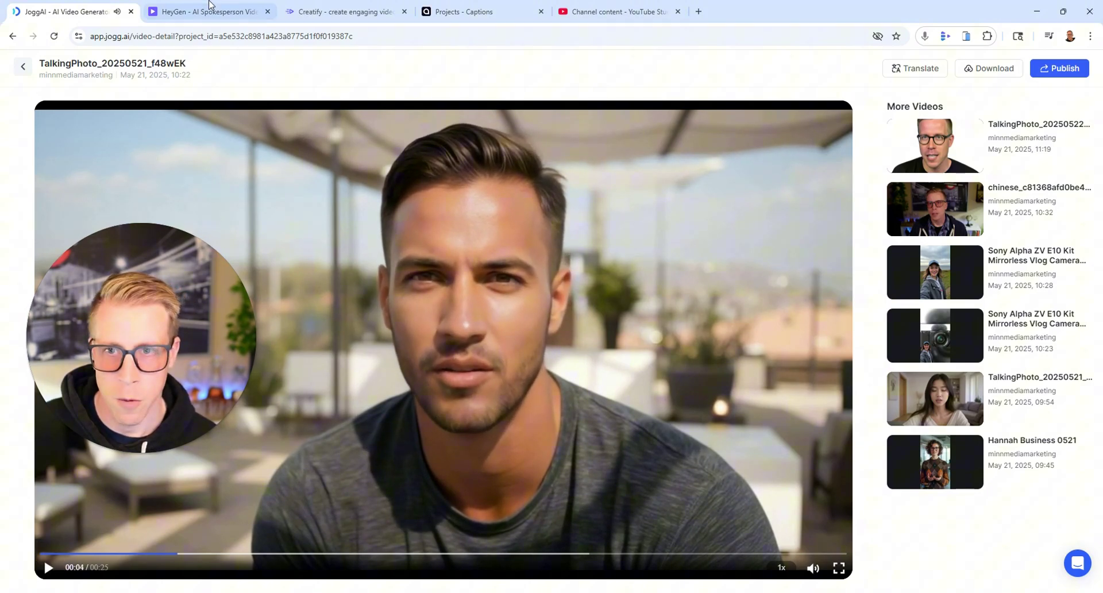
pyautogui.click(205, 11)
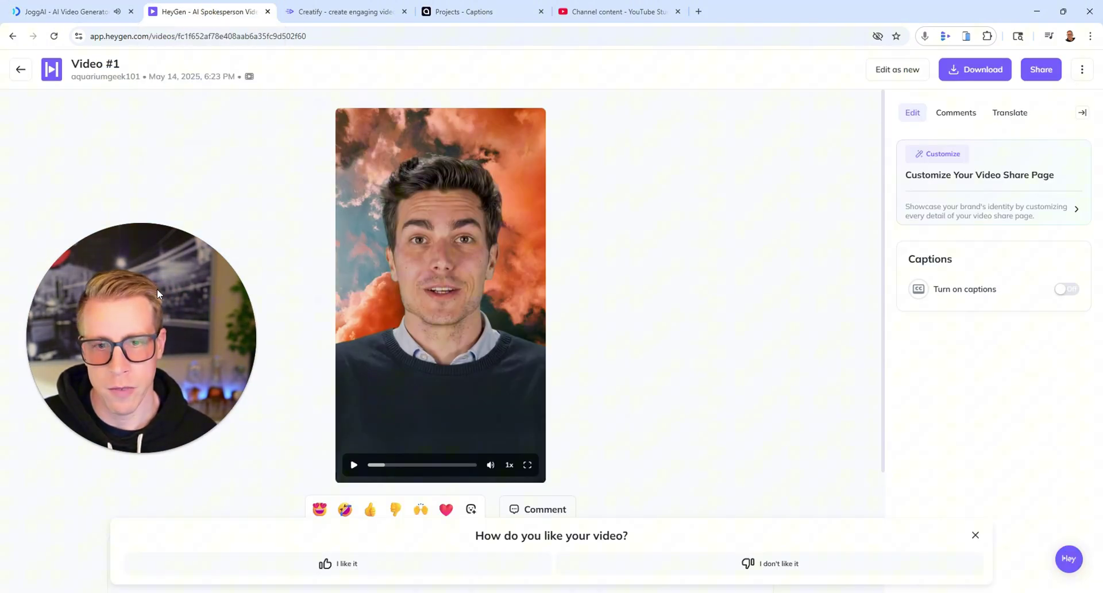
pyautogui.click(18, 71)
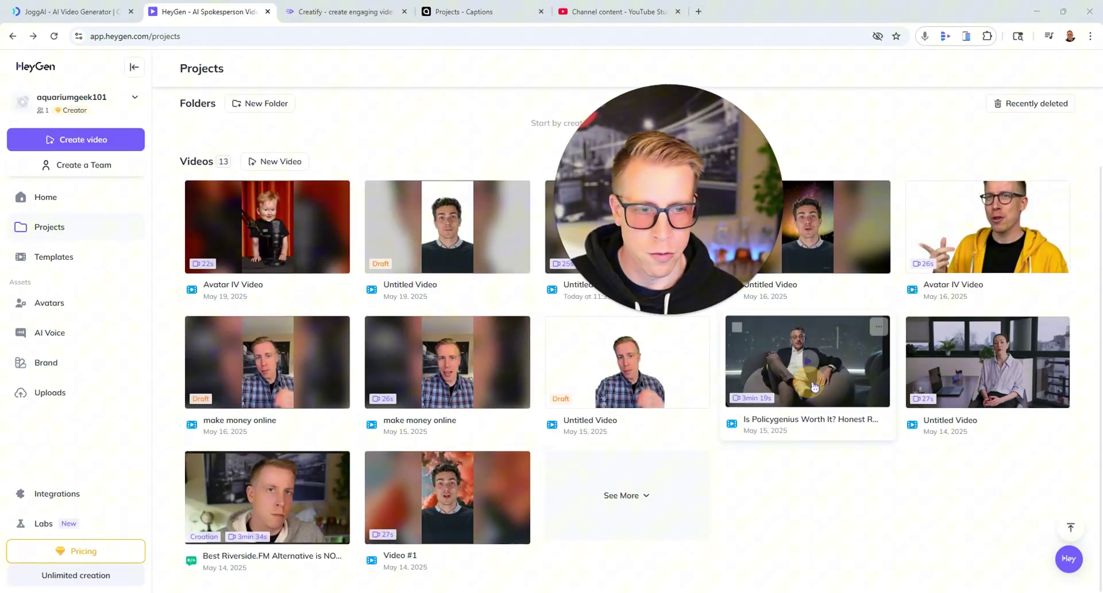
# Play about five seconds of the 3-minute Policygenius review video, then return to projects
pyautogui.click(868, 384)
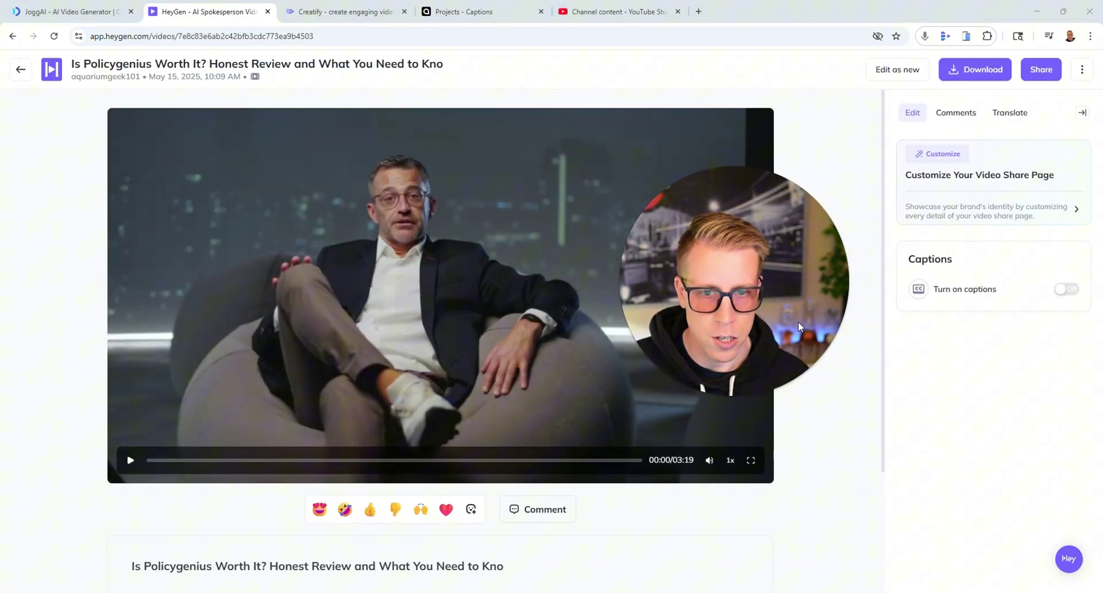
pyautogui.click(131, 460)
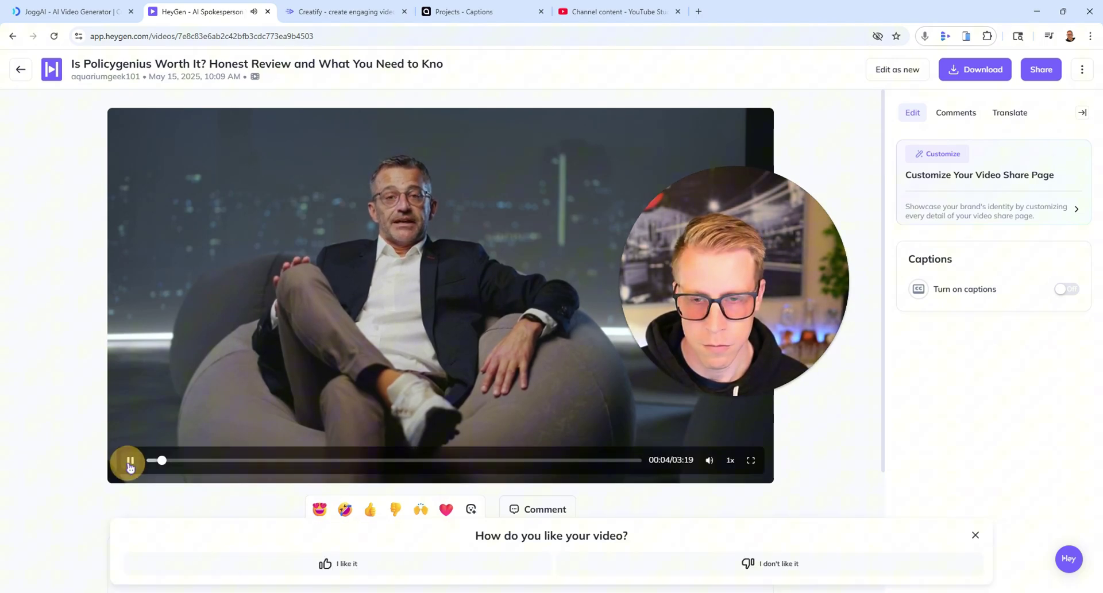
pyautogui.moveTo(440, 295)
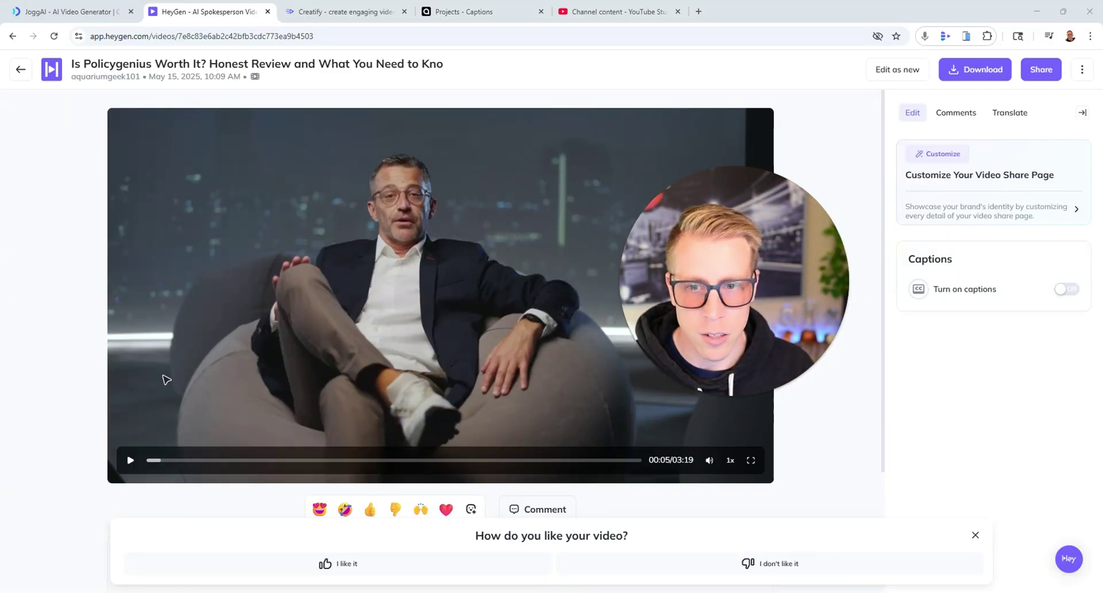
pyautogui.click(21, 71)
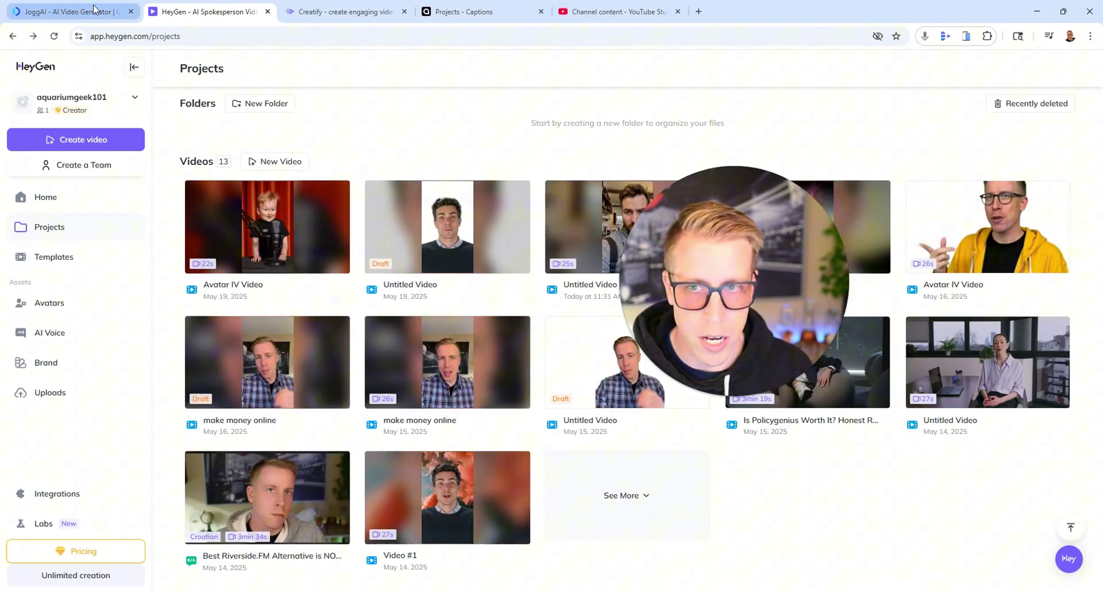
# Play and pause a few seconds of today's 25-second Untitled Video avatar clip
pyautogui.moveTo(725, 279)
pyautogui.mouseDown()
pyautogui.moveTo(505, 316)
pyautogui.moveTo(329, 301)
pyautogui.mouseUp()
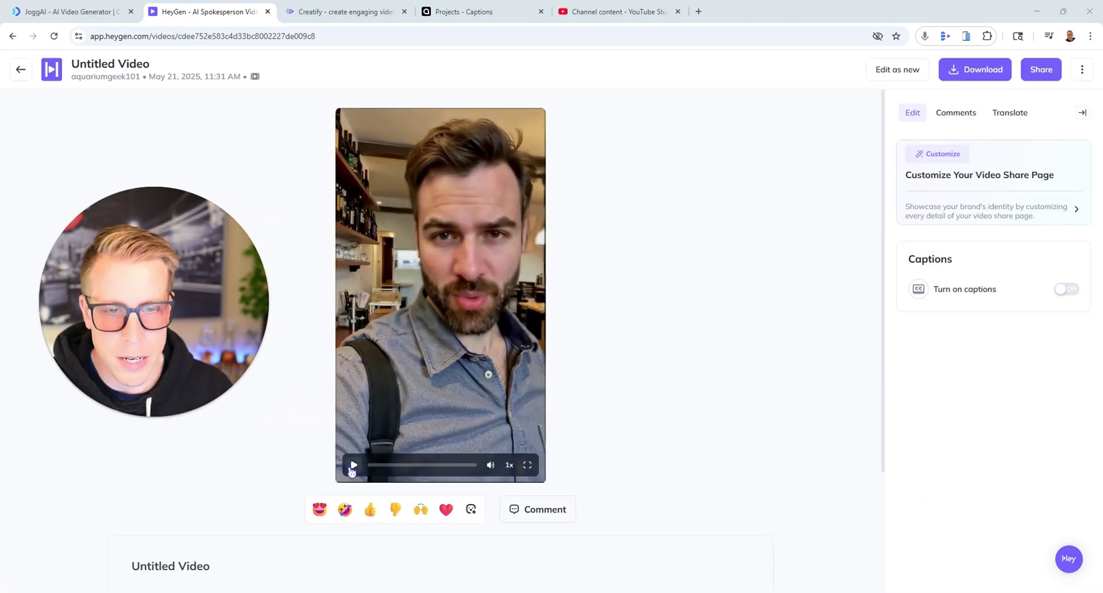
pyautogui.click(353, 467)
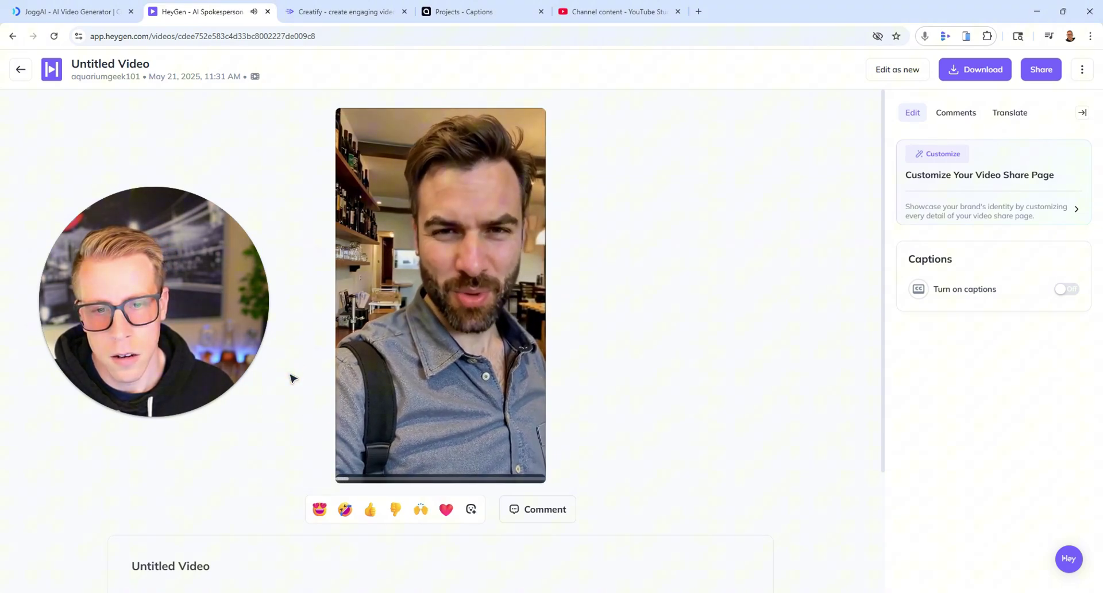
pyautogui.click(351, 470)
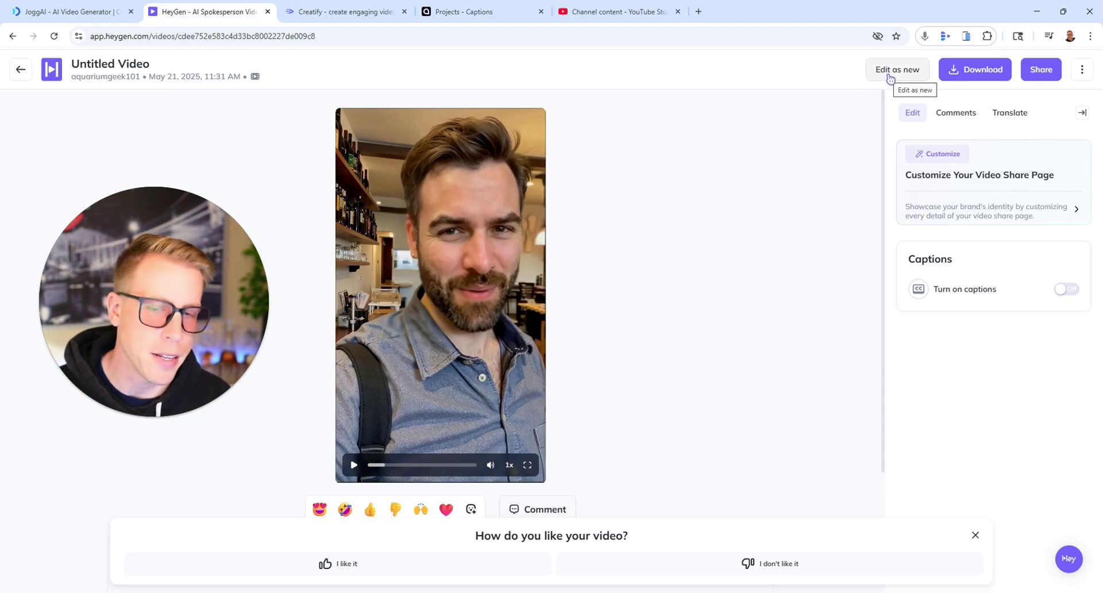
# Watch five seconds of Creatify's 28-second 'Buying your first home' video, then return home
pyautogui.click(370, 12)
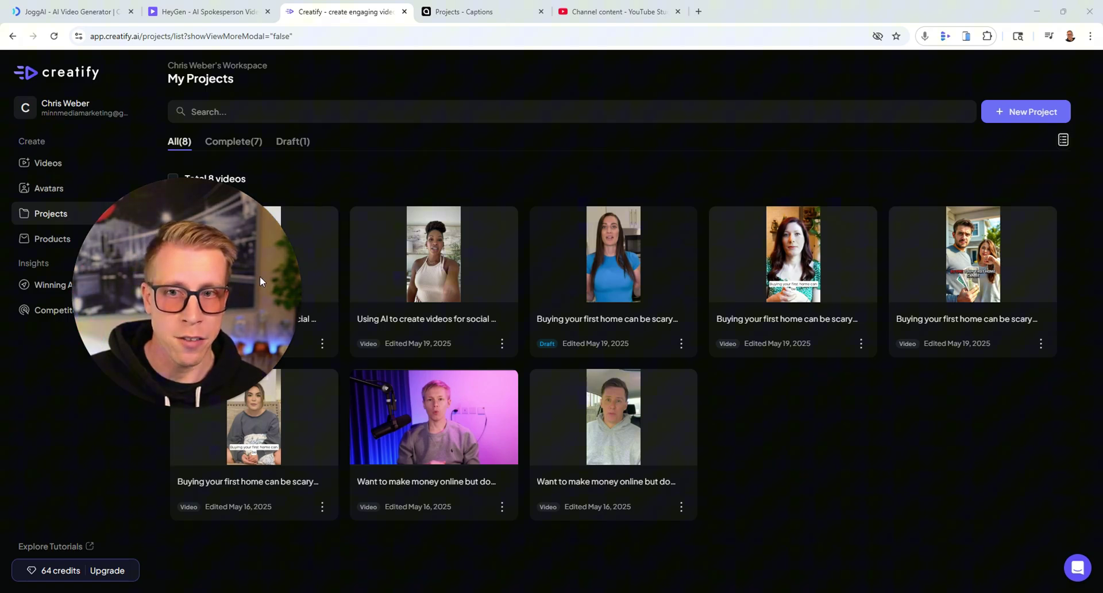
pyautogui.moveTo(793, 280)
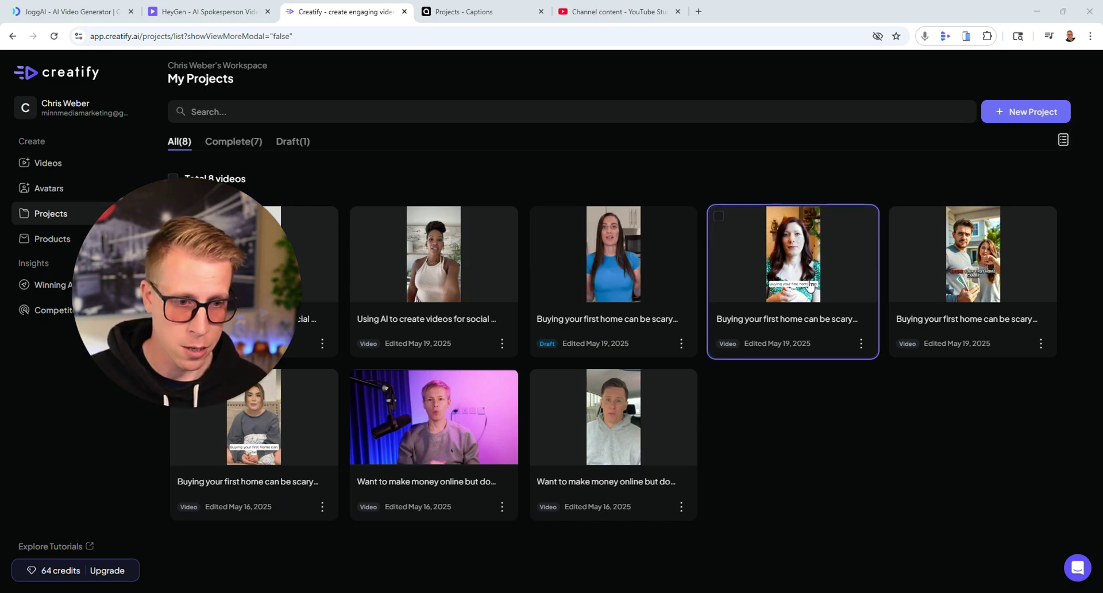
pyautogui.click(809, 285)
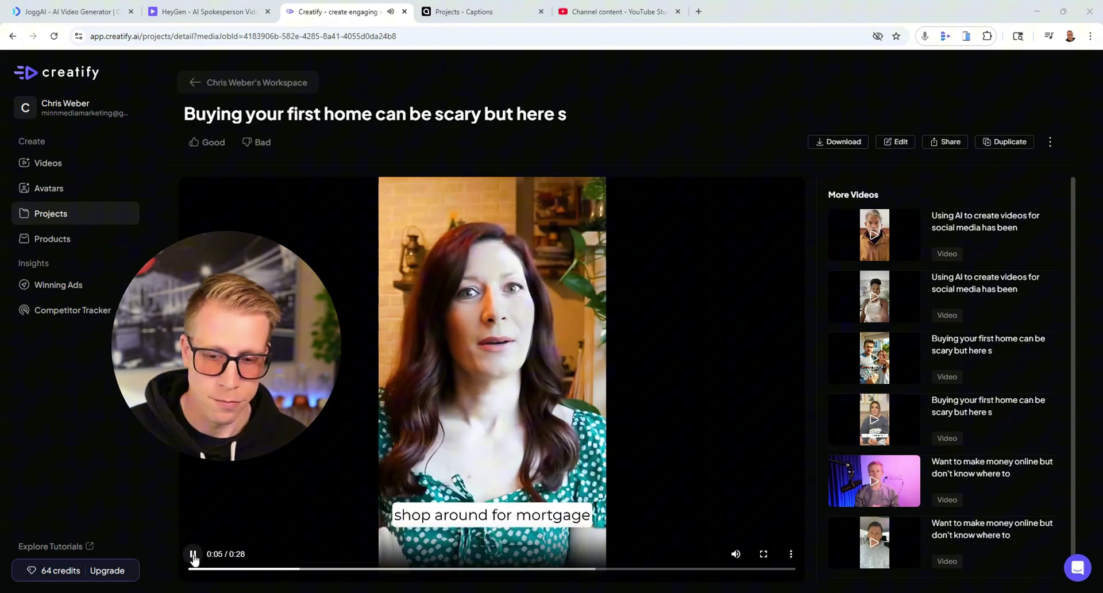
pyautogui.click(193, 554)
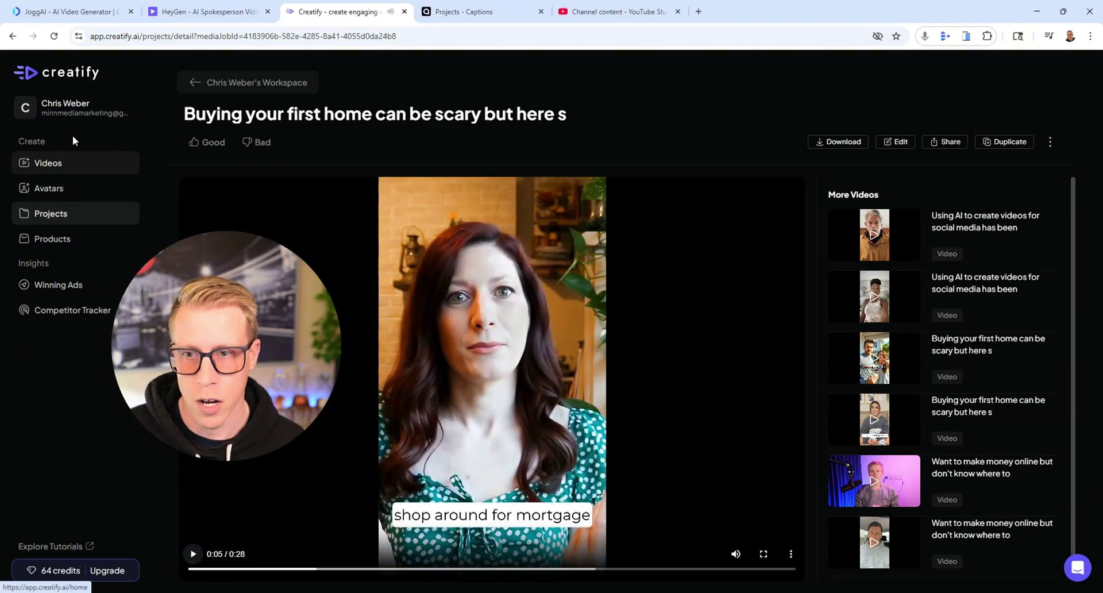
pyautogui.click(69, 161)
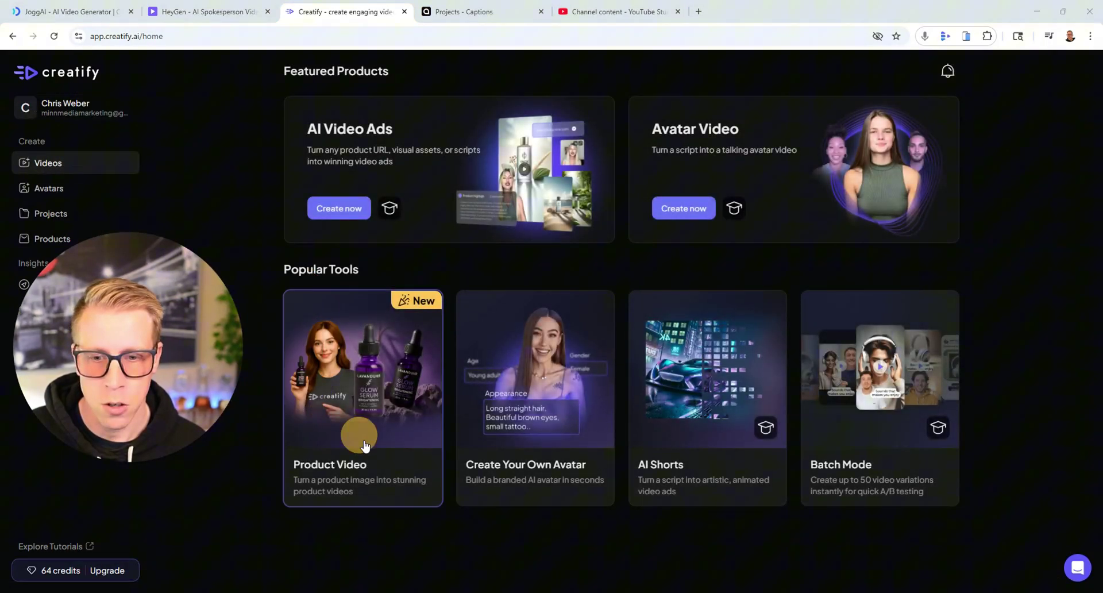
# In Product Video, preview the Degree deodorant waterfall video and the enlarged Sony camera image
pyautogui.click(365, 445)
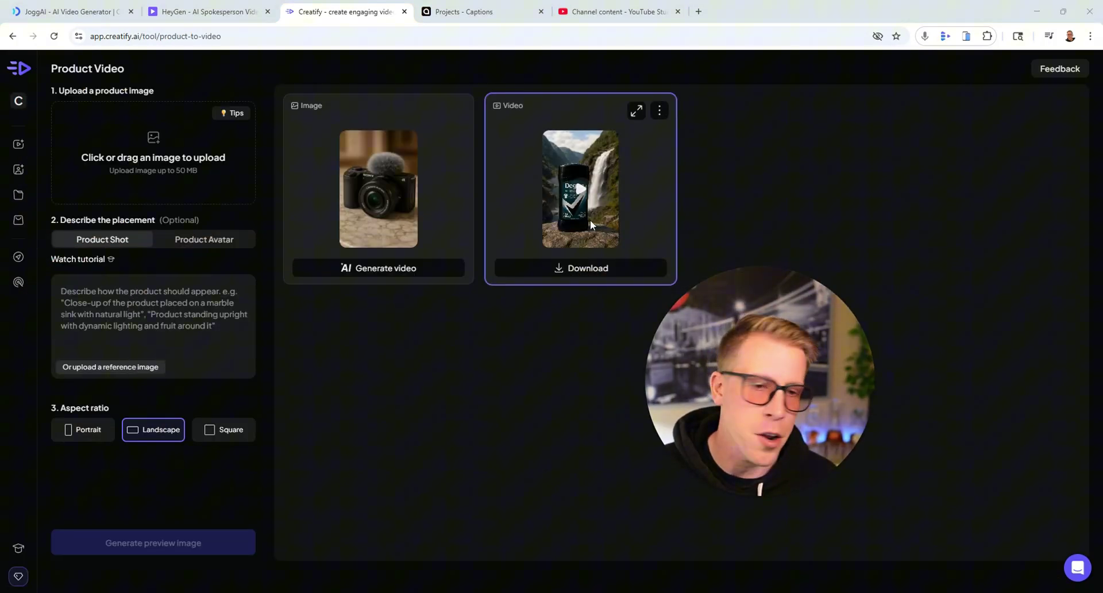
pyautogui.click(634, 113)
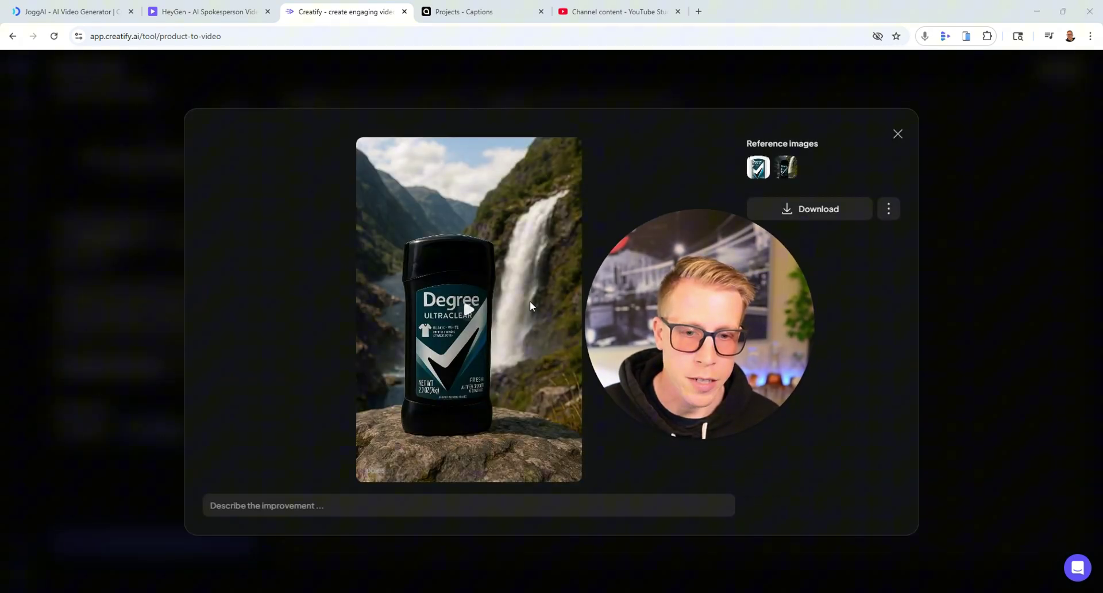
pyautogui.click(467, 310)
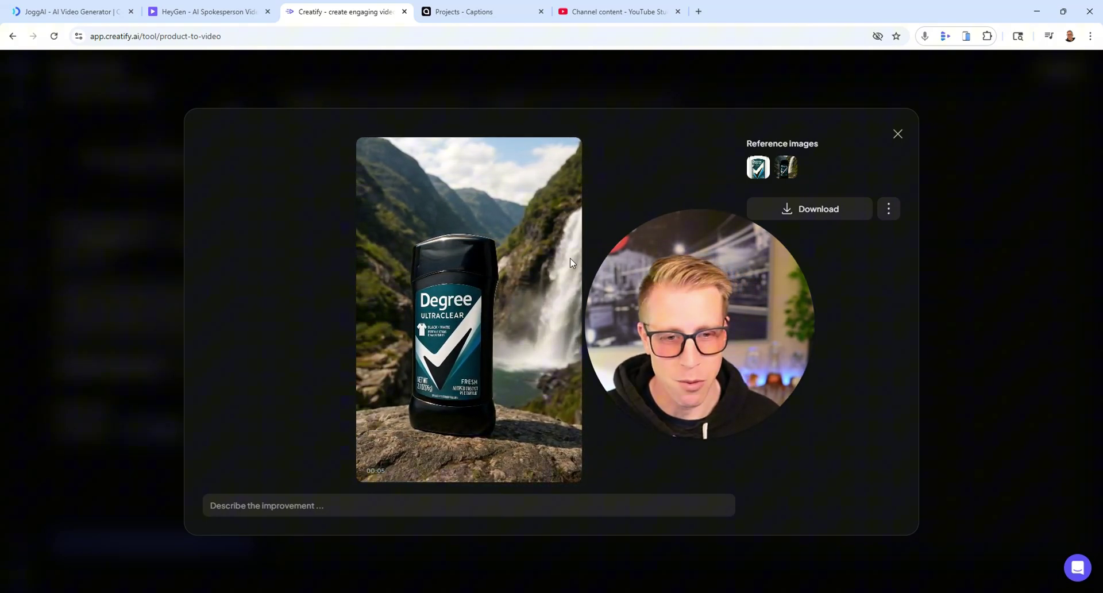
pyautogui.click(896, 138)
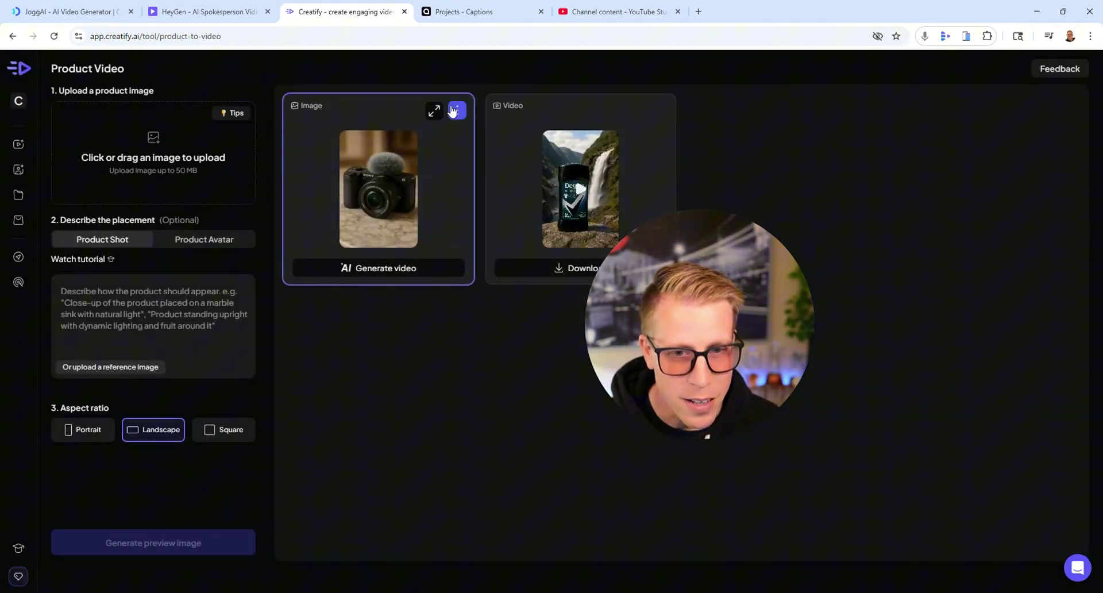
pyautogui.click(429, 112)
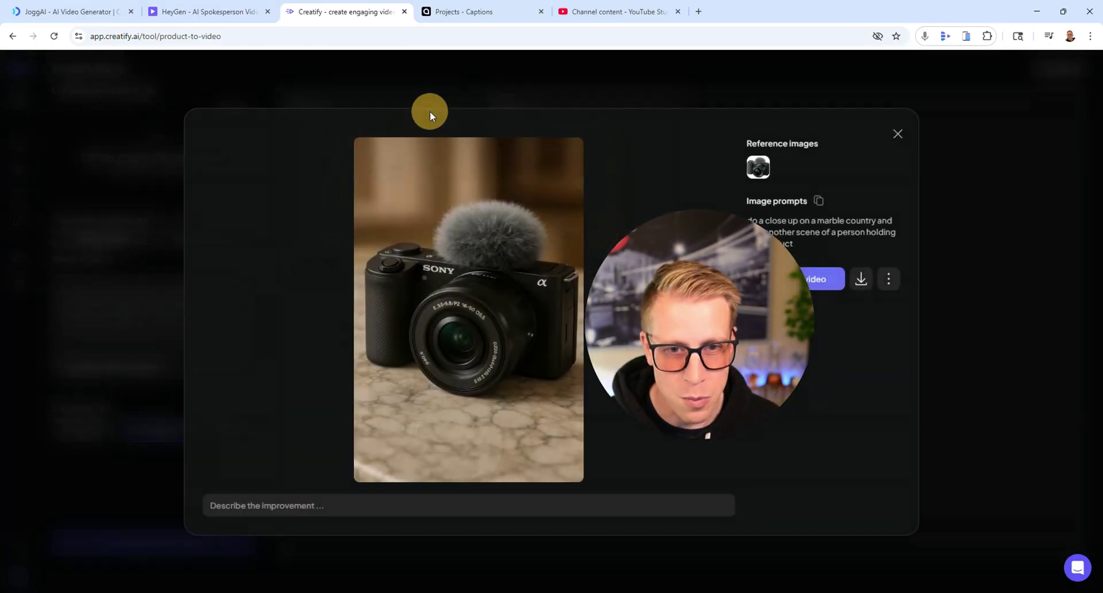
pyautogui.click(897, 133)
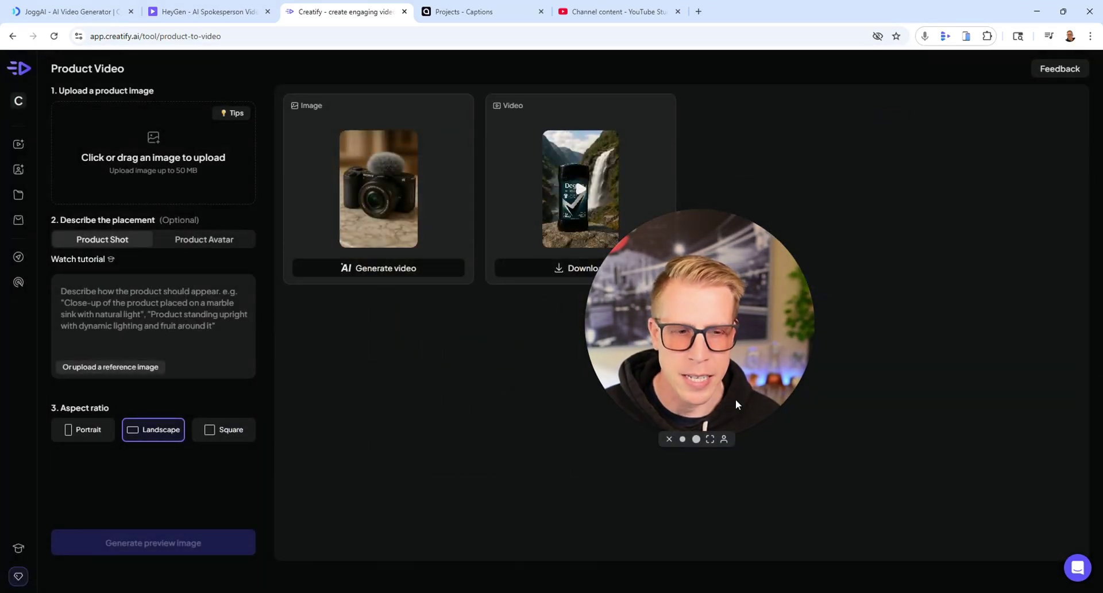
pyautogui.moveTo(698, 327)
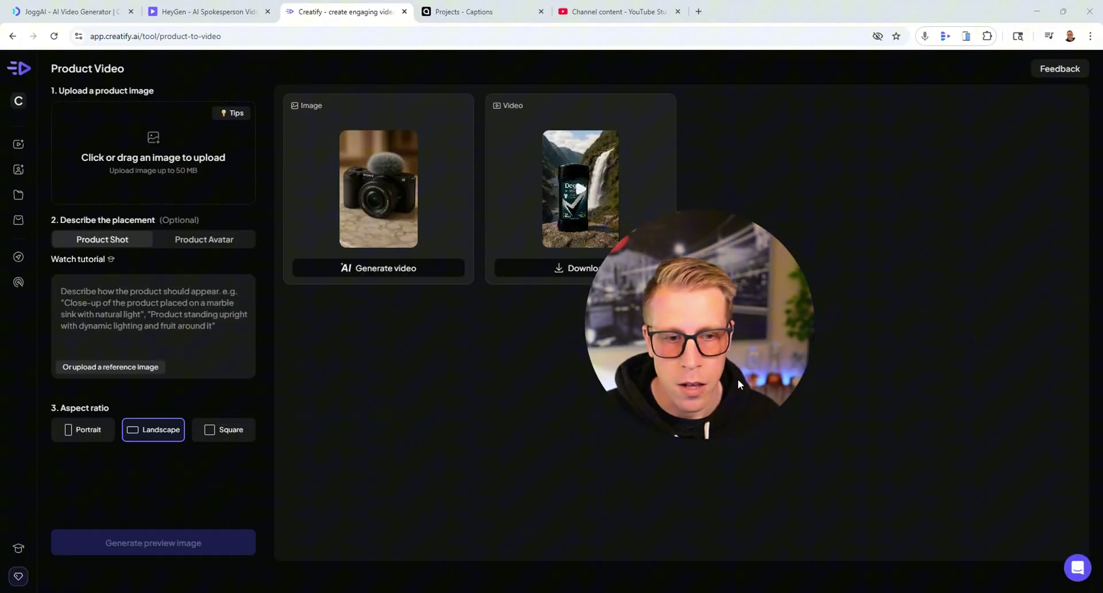
# Browse the Captions projects and open the 40-second 'Top 10 Money-Saving Hacks' project
pyautogui.click(492, 12)
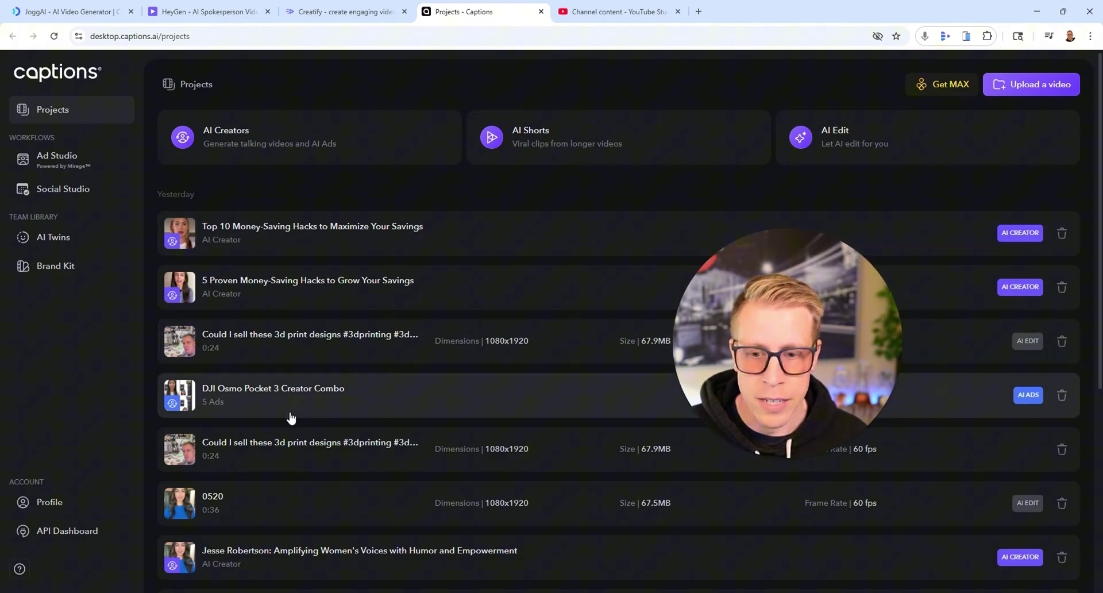
pyautogui.scroll(-3, 291, 409)
pyautogui.scroll(-3, 245, 509)
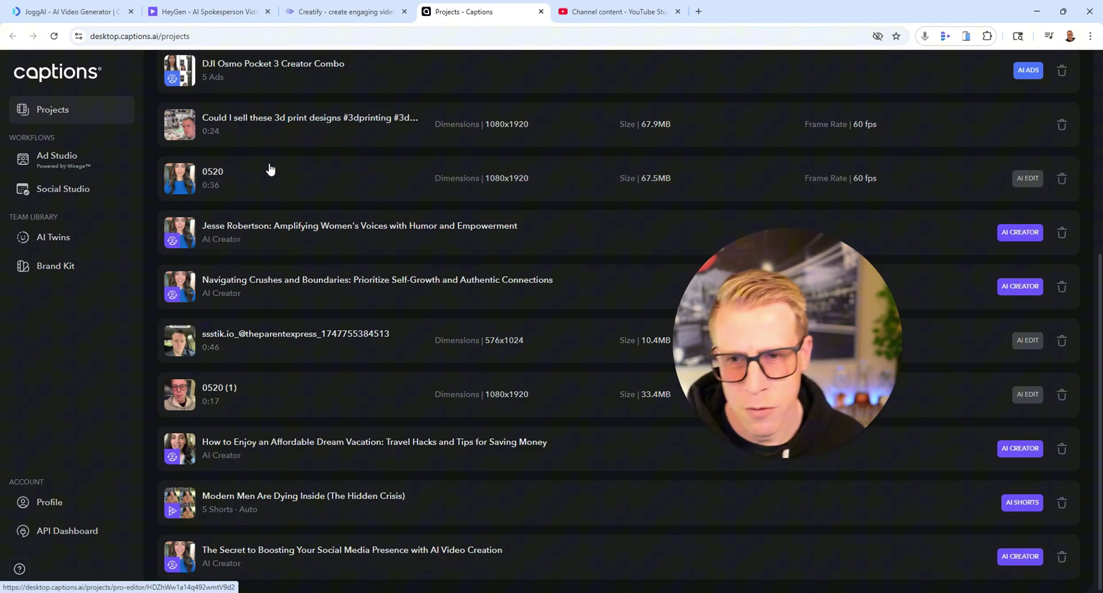
pyautogui.scroll(2, 316, 286)
pyautogui.scroll(3, 316, 286)
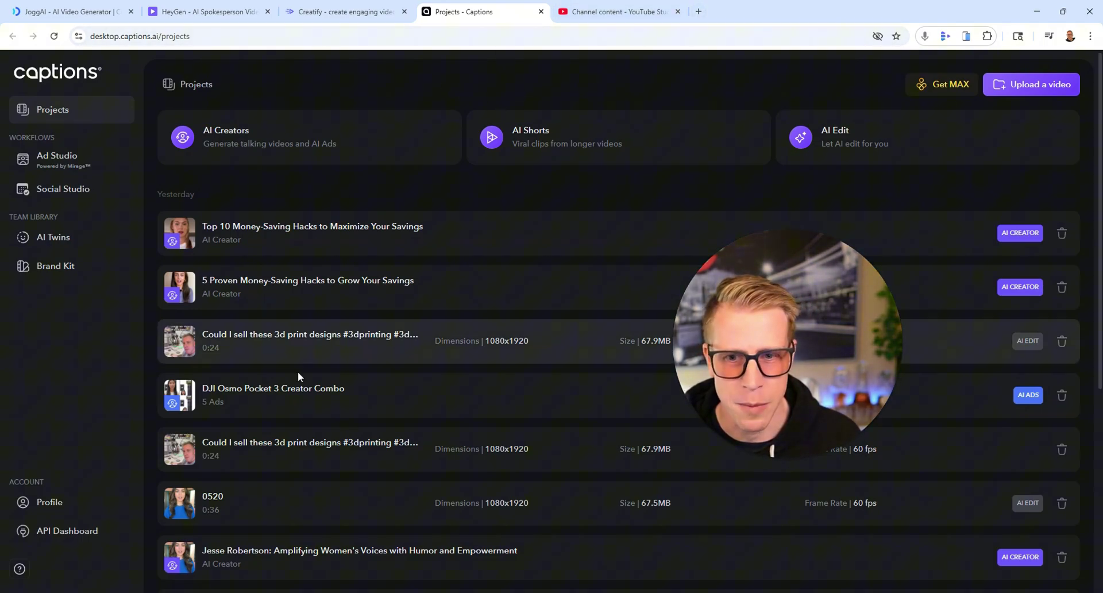
pyautogui.click(225, 235)
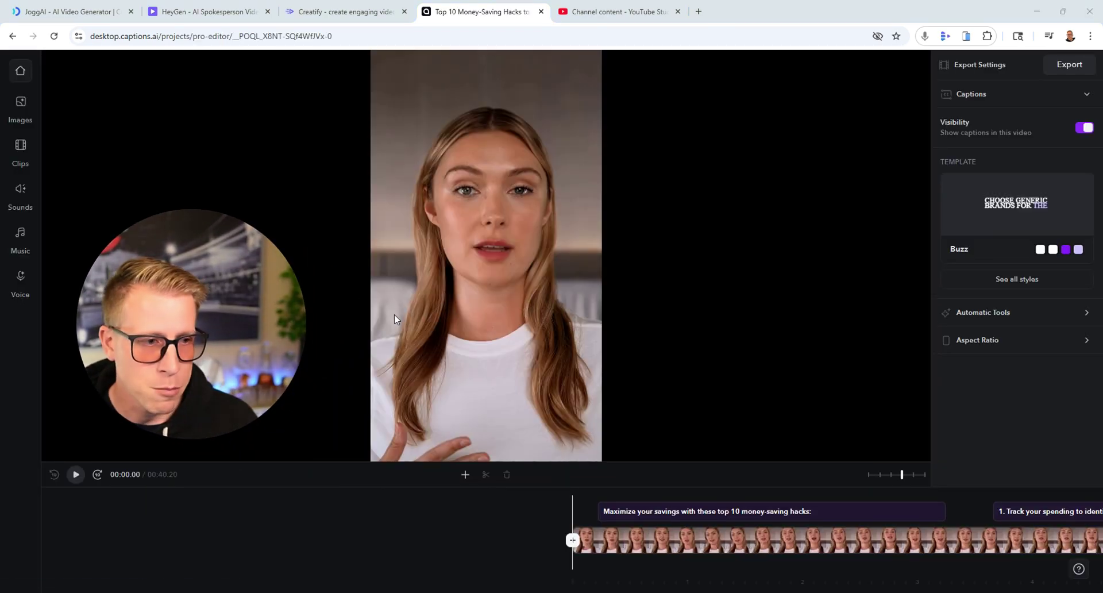
# Play and pause the Top 10 money-saving video preview, then go back to the projects list
pyautogui.click(75, 475)
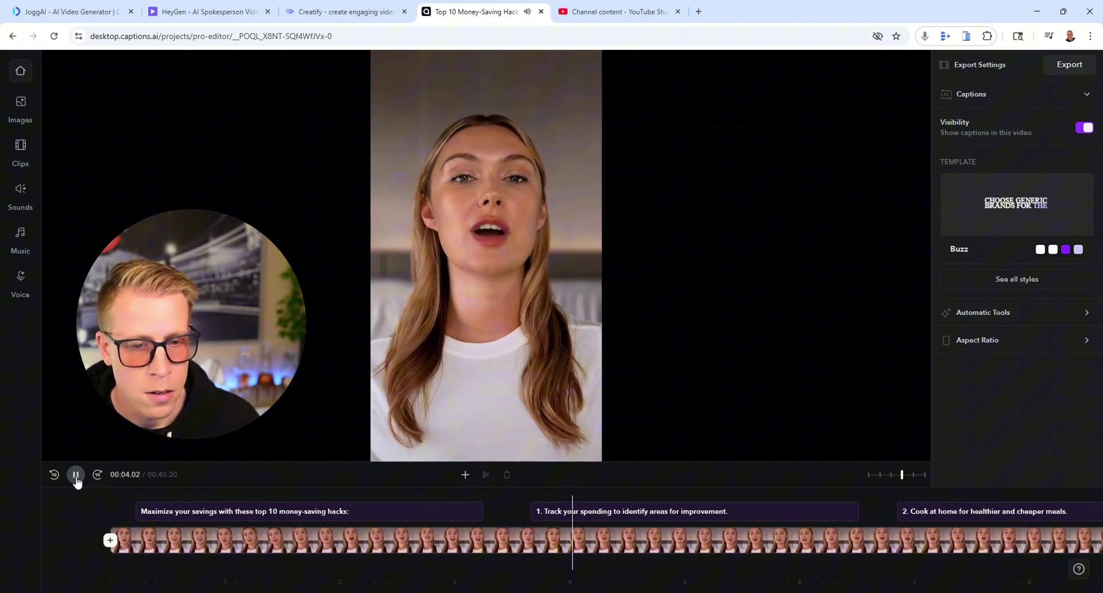
pyautogui.click(76, 476)
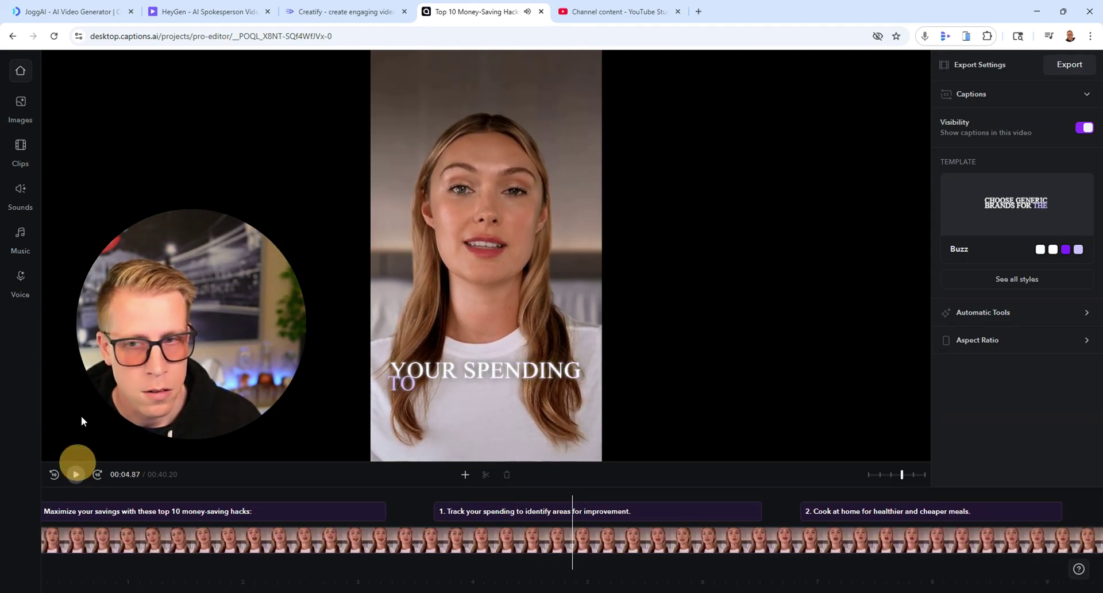
pyautogui.click(21, 73)
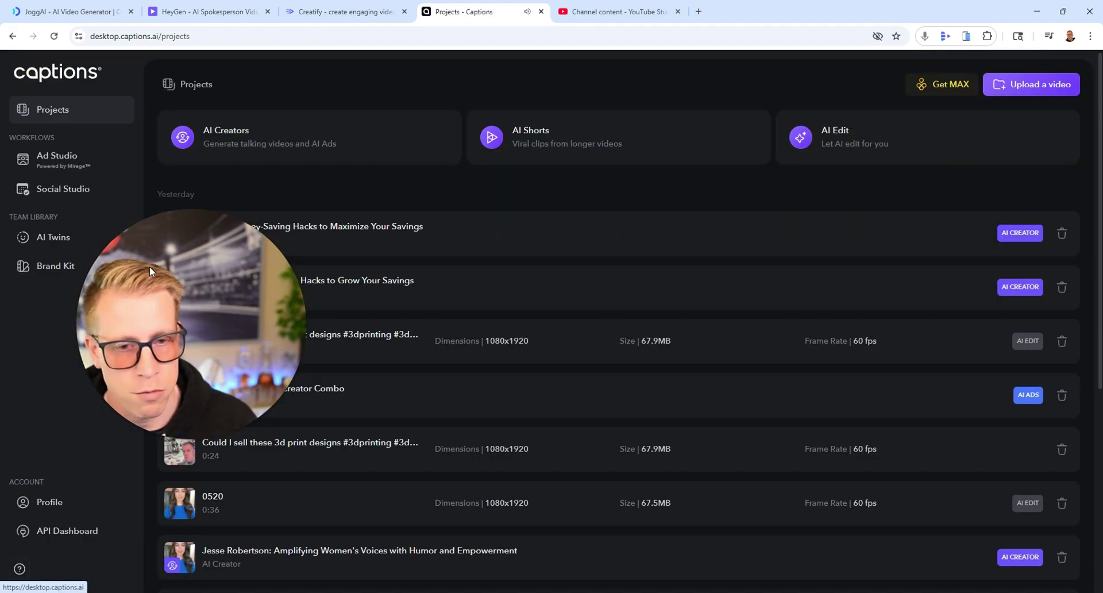
# Open 'The Secret to Boosting…' social media video, play it briefly, then return Home
pyautogui.scroll(-1, 230, 550)
pyautogui.scroll(-4, 231, 549)
pyautogui.scroll(-2, 226, 547)
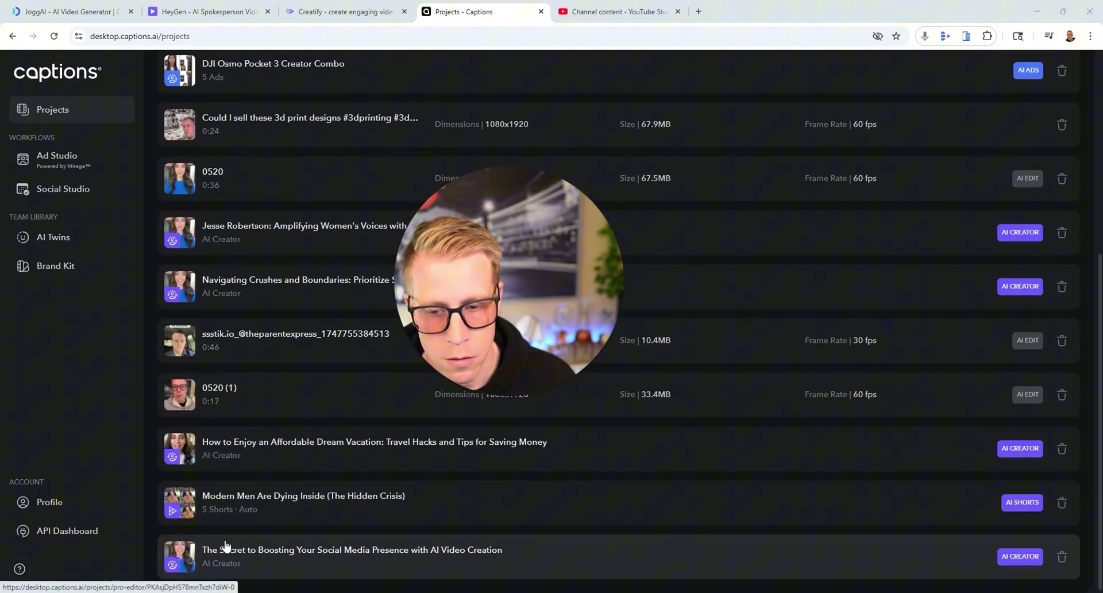
pyautogui.click(226, 547)
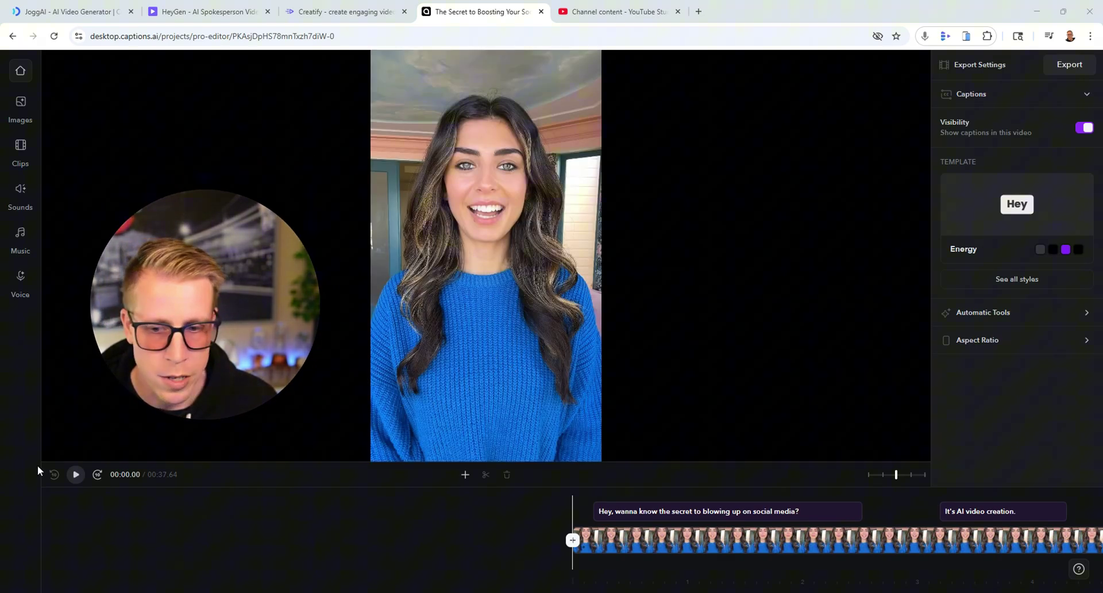
pyautogui.click(76, 475)
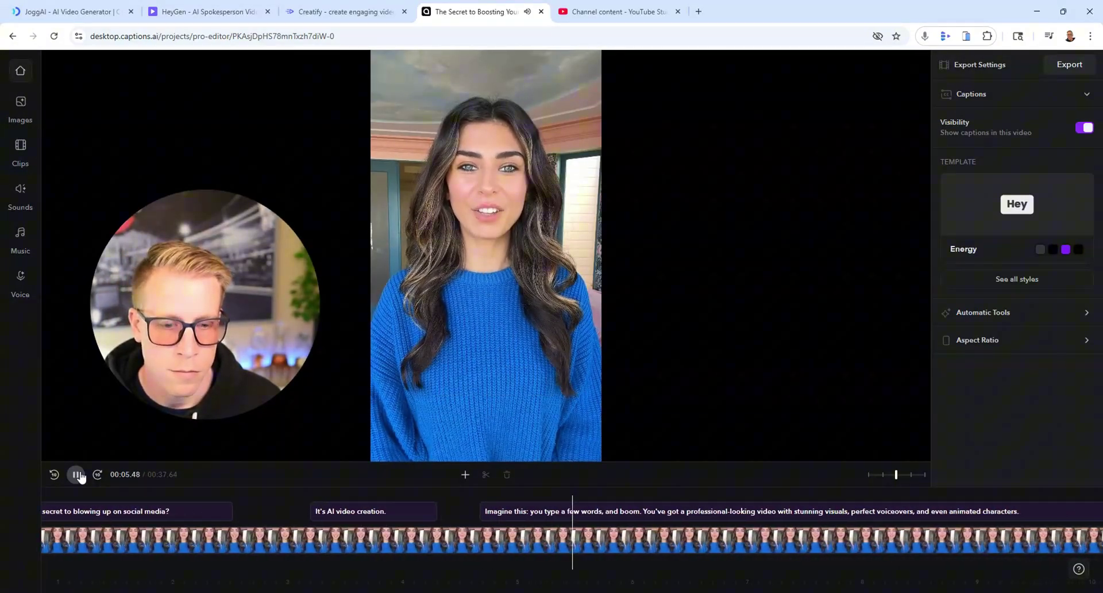
pyautogui.click(78, 474)
pyautogui.click(20, 72)
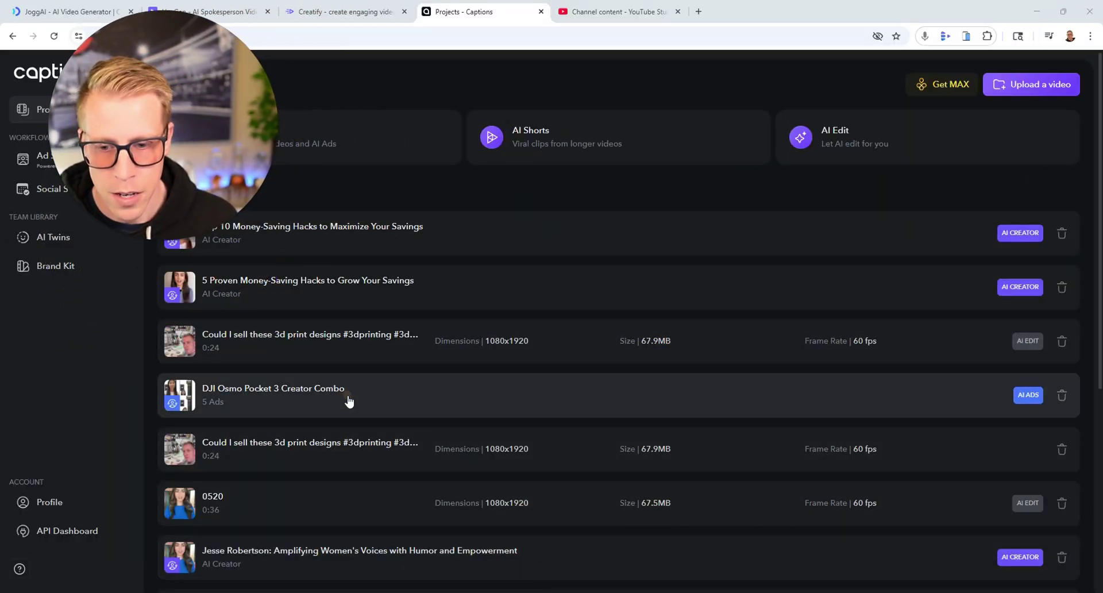
# Open the 0520 avatar project and play its preview for a couple of seconds
pyautogui.scroll(-2, 309, 378)
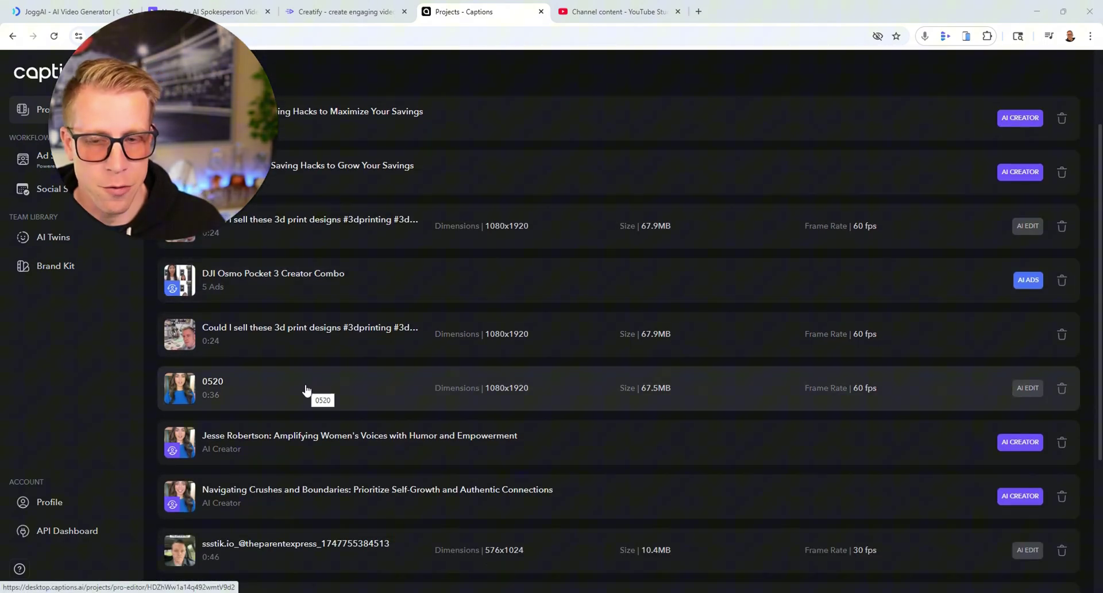
pyautogui.click(307, 389)
pyautogui.moveTo(194, 160); pyautogui.dragTo(214, 258)
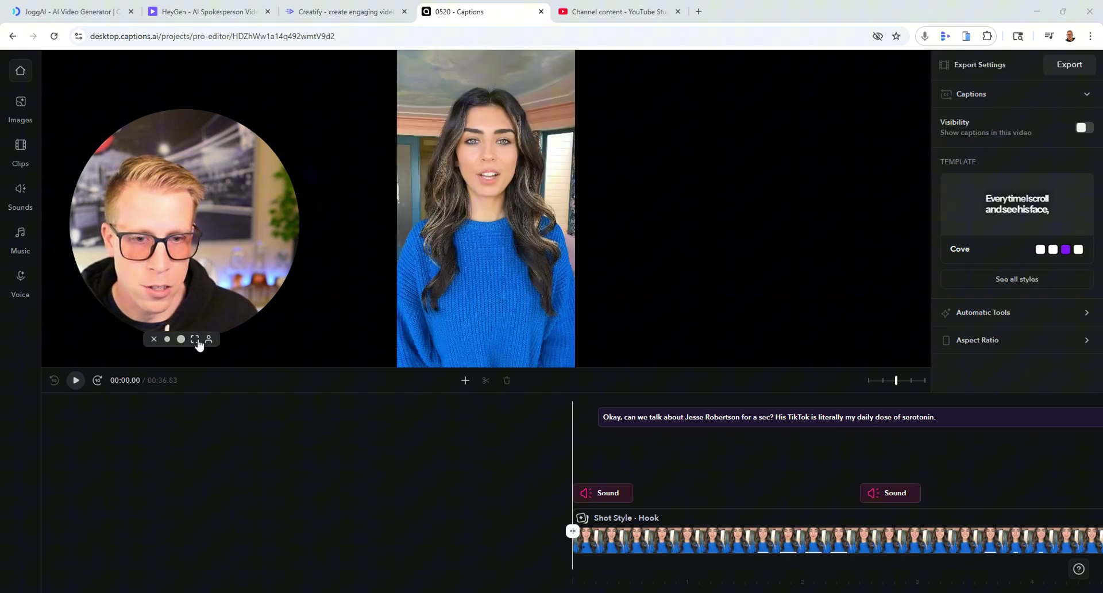
pyautogui.moveTo(197, 328); pyautogui.dragTo(246, 302)
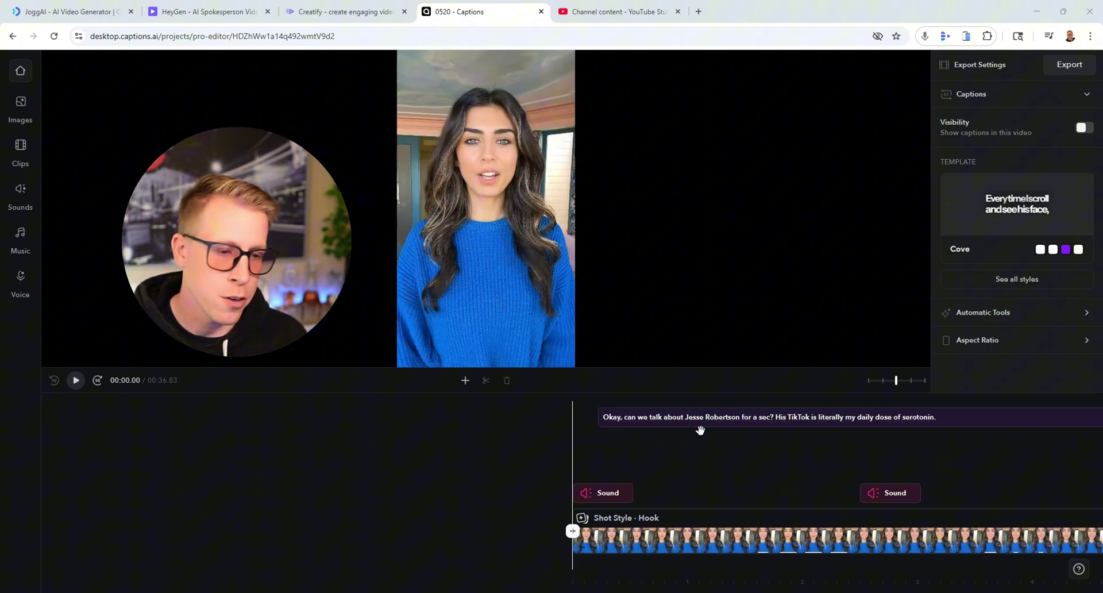
pyautogui.click(80, 384)
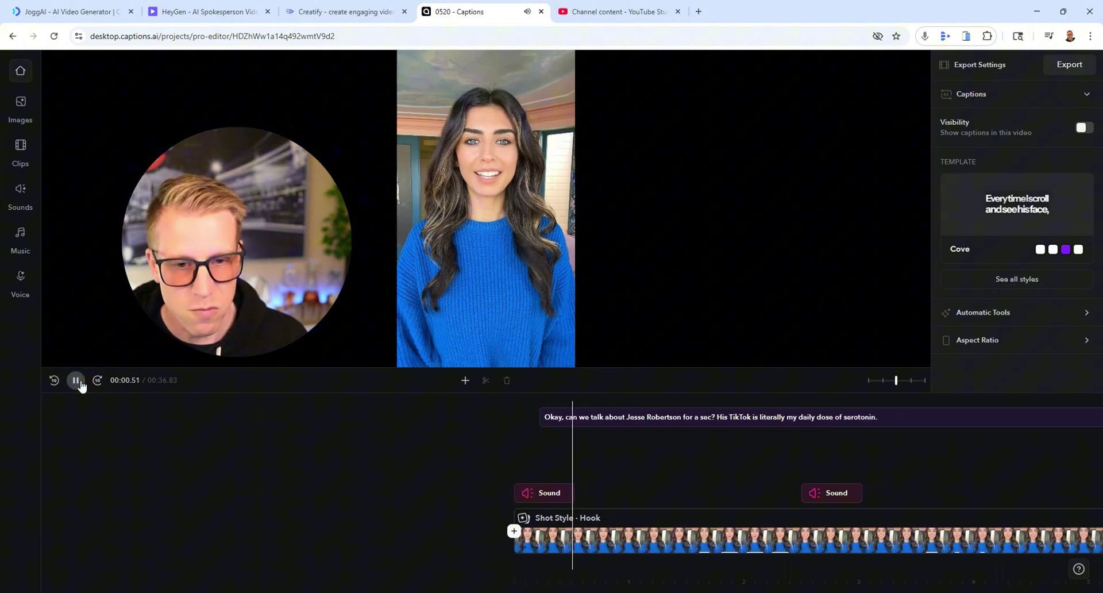
pyautogui.click(80, 385)
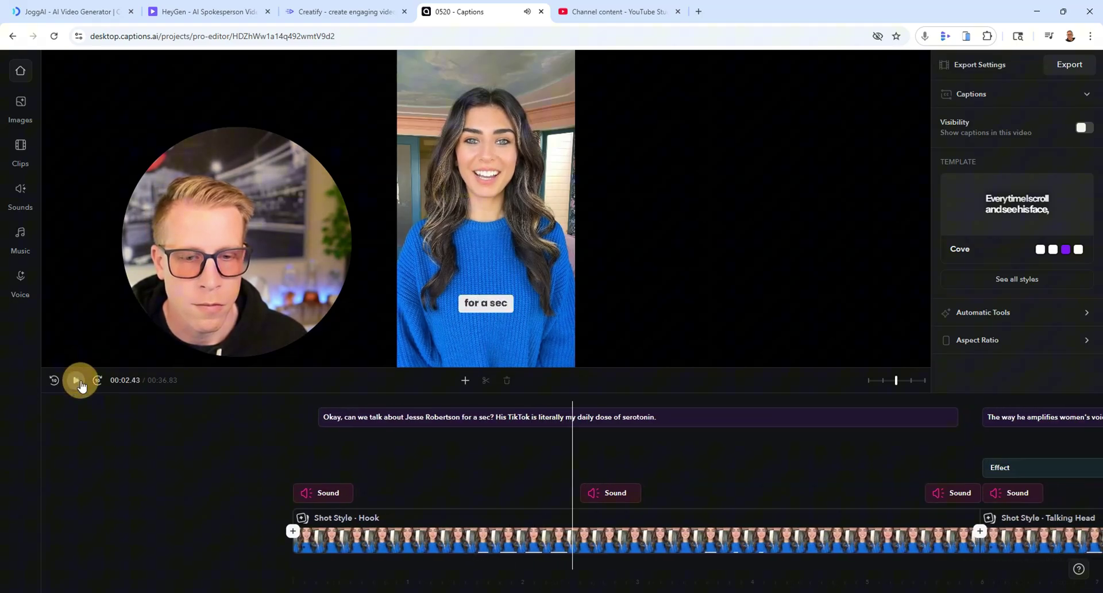
# Rewind the 0520 video, play to about six seconds, scrub to the B-roll and play to fifteen seconds
pyautogui.moveTo(430, 554); pyautogui.dragTo(707, 533)
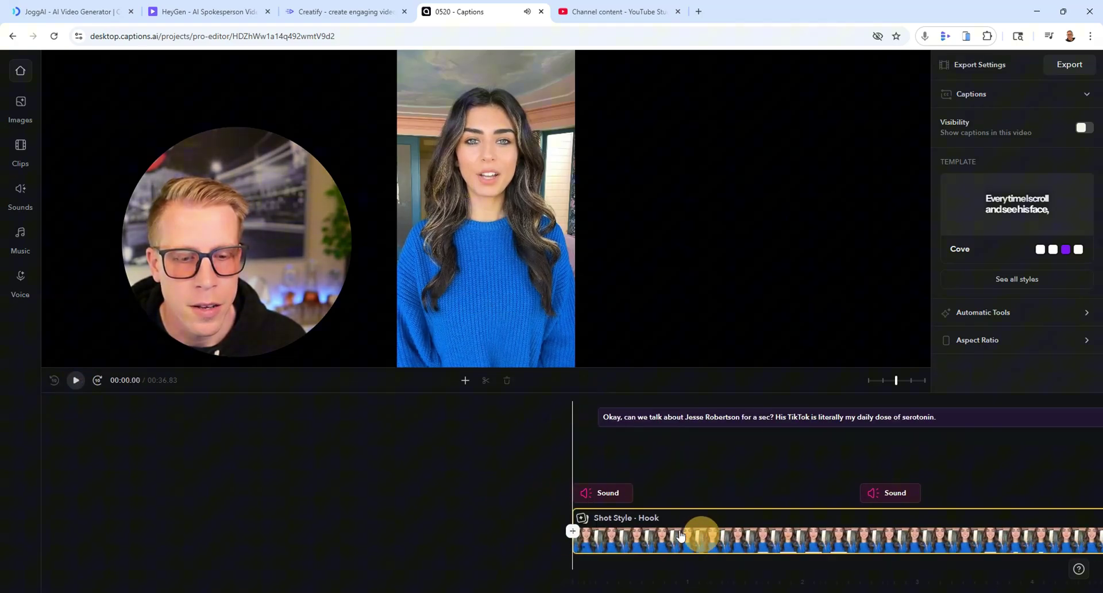
pyautogui.click(75, 382)
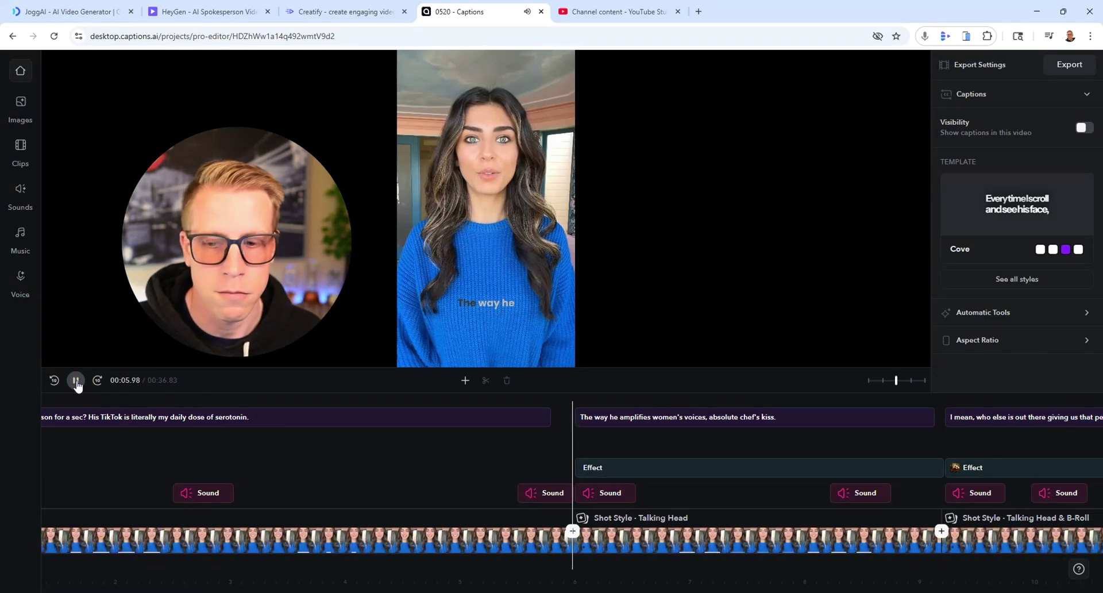
pyautogui.click(76, 381)
pyautogui.moveTo(675, 542); pyautogui.dragTo(557, 535)
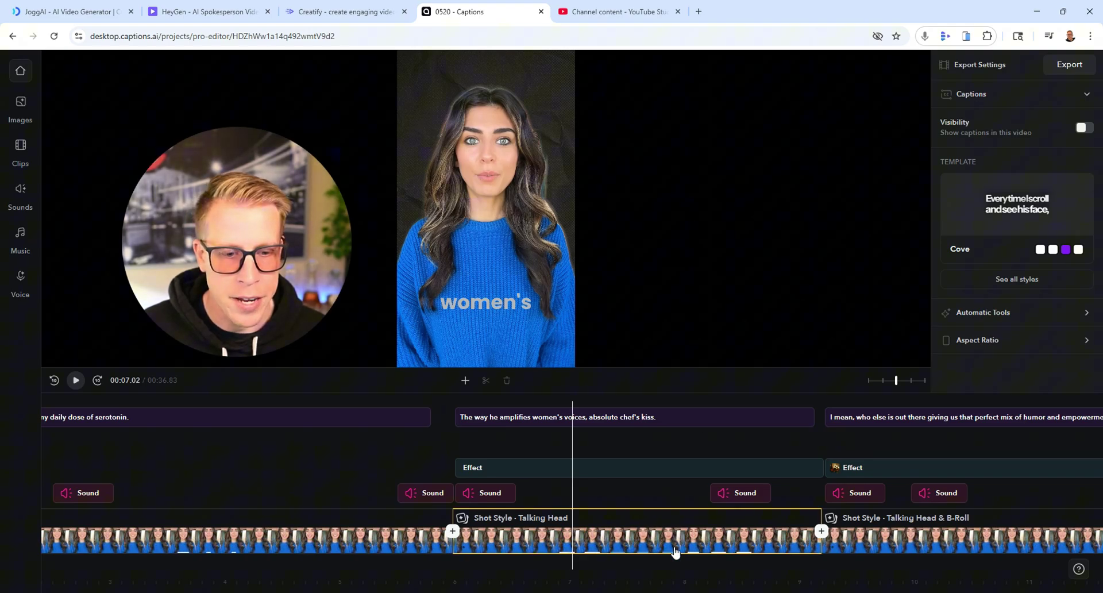
pyautogui.moveTo(675, 552)
pyautogui.mouseDown()
pyautogui.moveTo(613, 531)
pyautogui.moveTo(406, 517)
pyautogui.mouseUp()
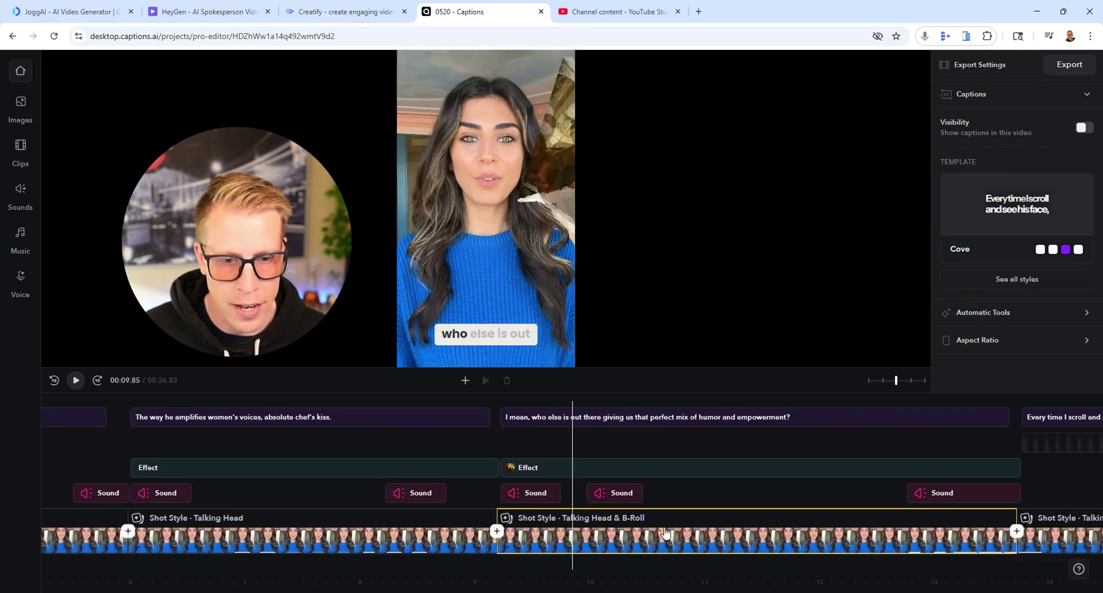
pyautogui.moveTo(665, 540)
pyautogui.mouseDown()
pyautogui.moveTo(635, 539)
pyautogui.moveTo(710, 541)
pyautogui.mouseUp()
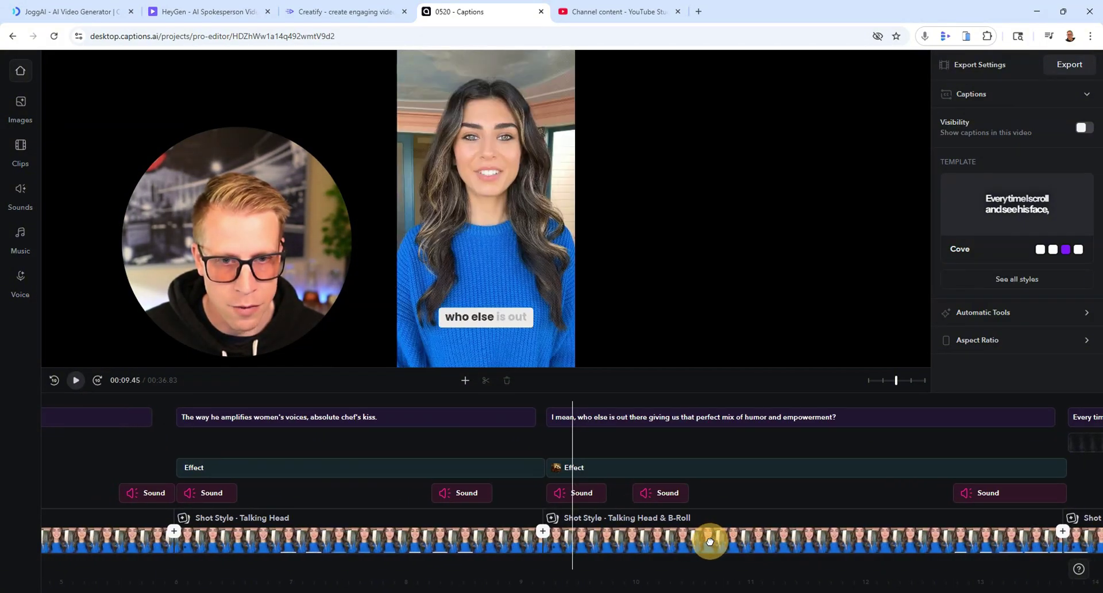
pyautogui.click(75, 382)
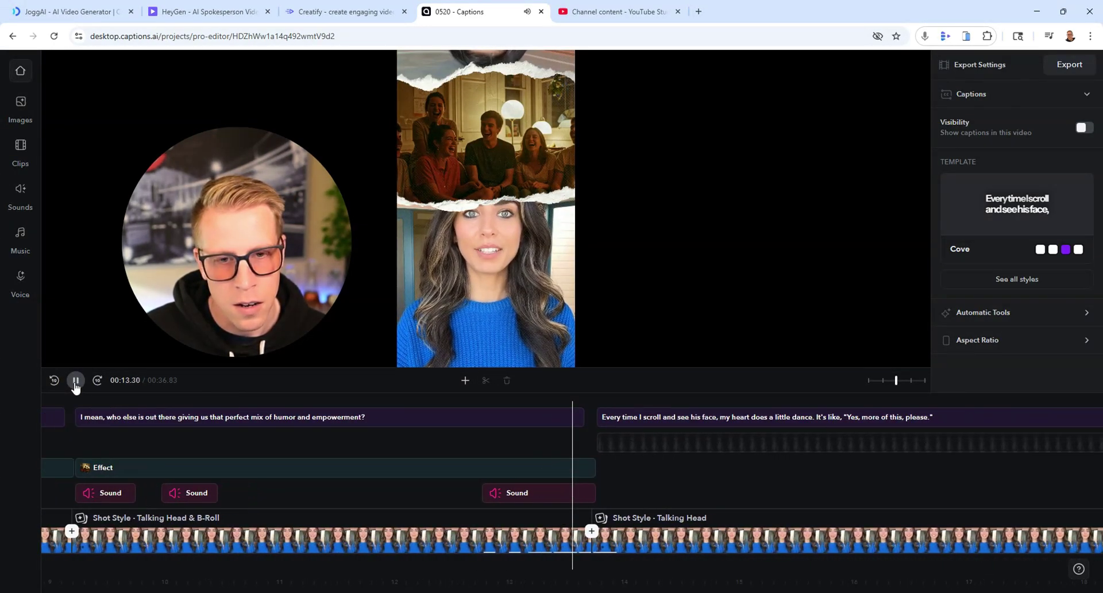
pyautogui.click(75, 381)
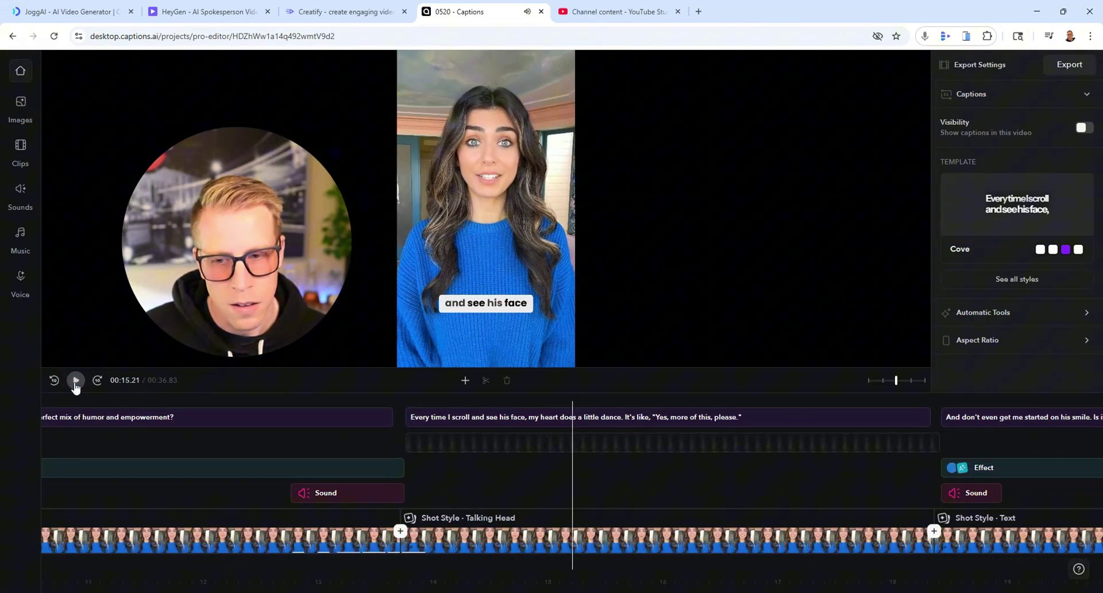
# Return to Captions projects, view HeyGen's projects list, then go to the JoggAI video
pyautogui.click(88, 100)
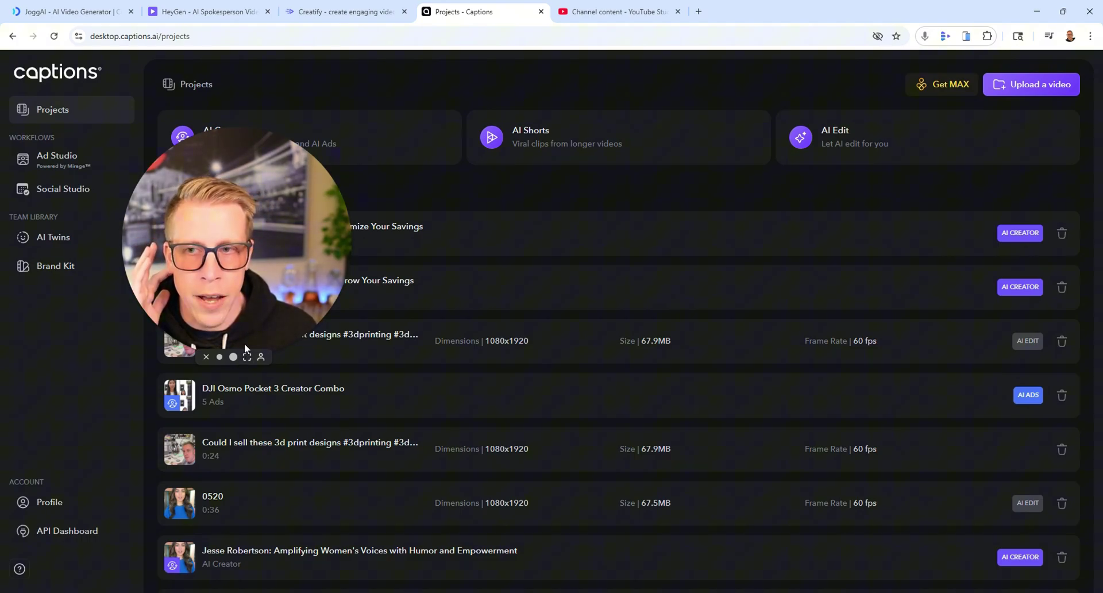
pyautogui.click(172, 12)
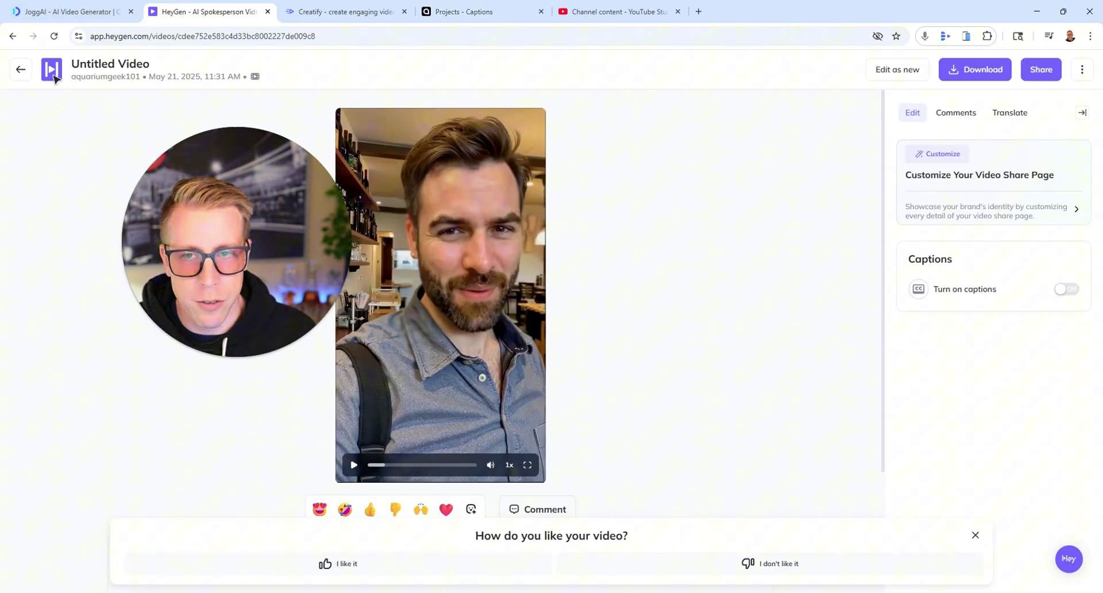
pyautogui.click(24, 71)
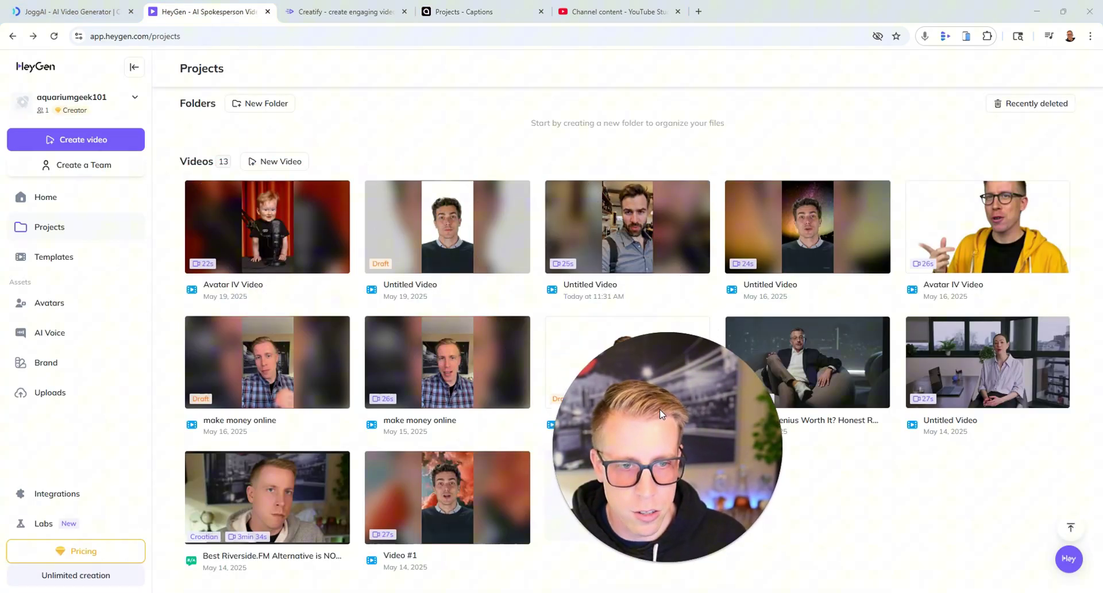
pyautogui.click(81, 12)
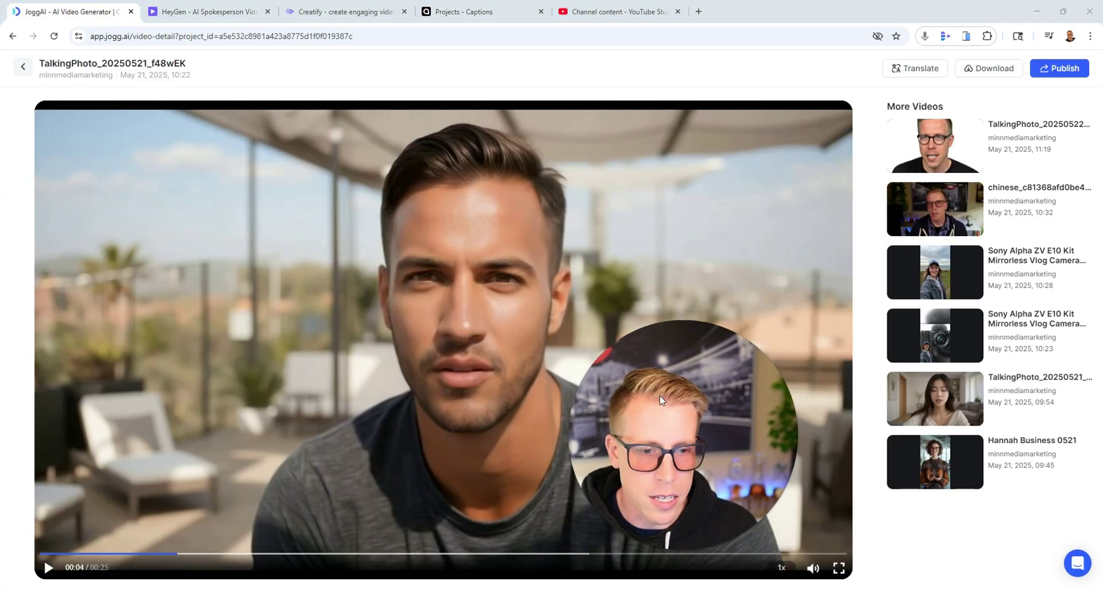
# Go back to the JoggAI home dashboard and scroll down to Recent Creations
pyautogui.moveTo(650, 393); pyautogui.dragTo(571, 345)
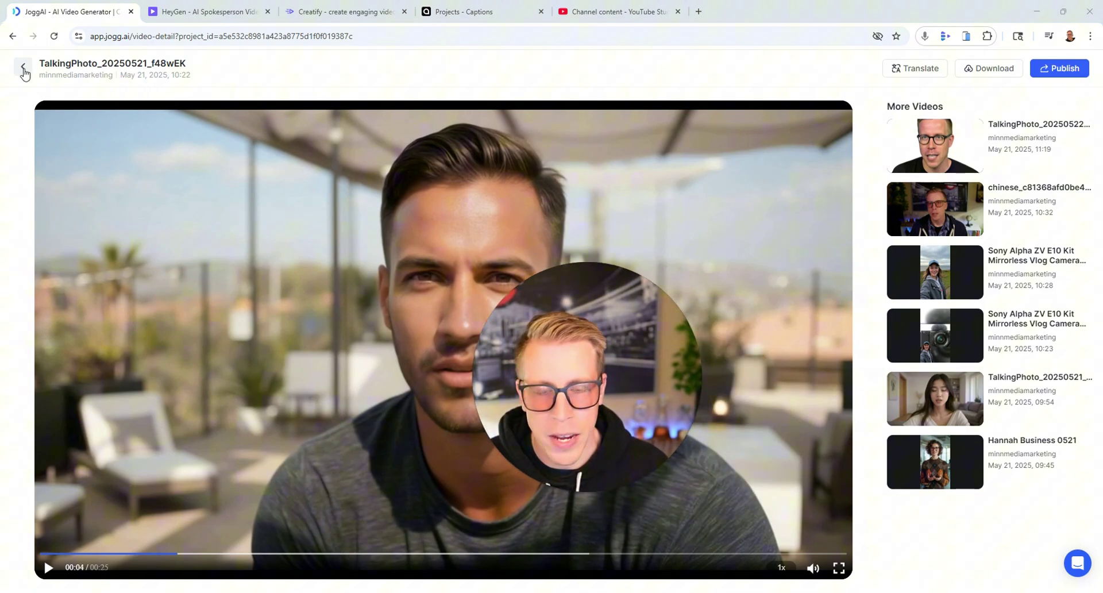
pyautogui.click(24, 73)
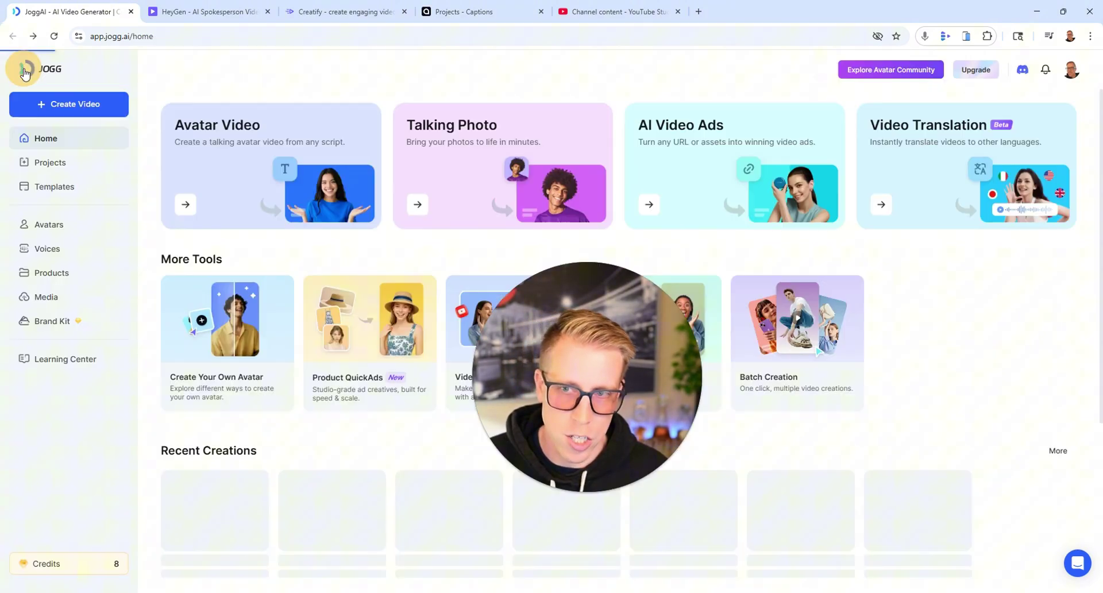
pyautogui.moveTo(598, 388)
pyautogui.mouseDown()
pyautogui.moveTo(452, 294)
pyautogui.moveTo(290, 305)
pyautogui.mouseUp()
pyautogui.scroll(-3, 522, 425)
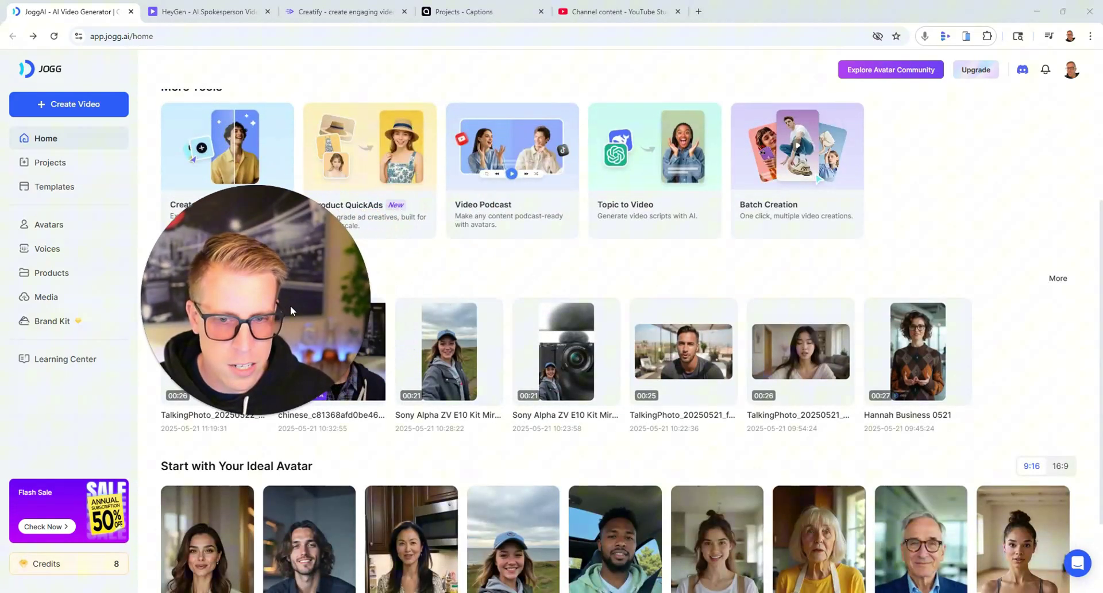
# Glance at Creatify's Product Video page, then go to the Captions projects list
pyautogui.click(364, 17)
pyautogui.moveTo(234, 206); pyautogui.dragTo(553, 307)
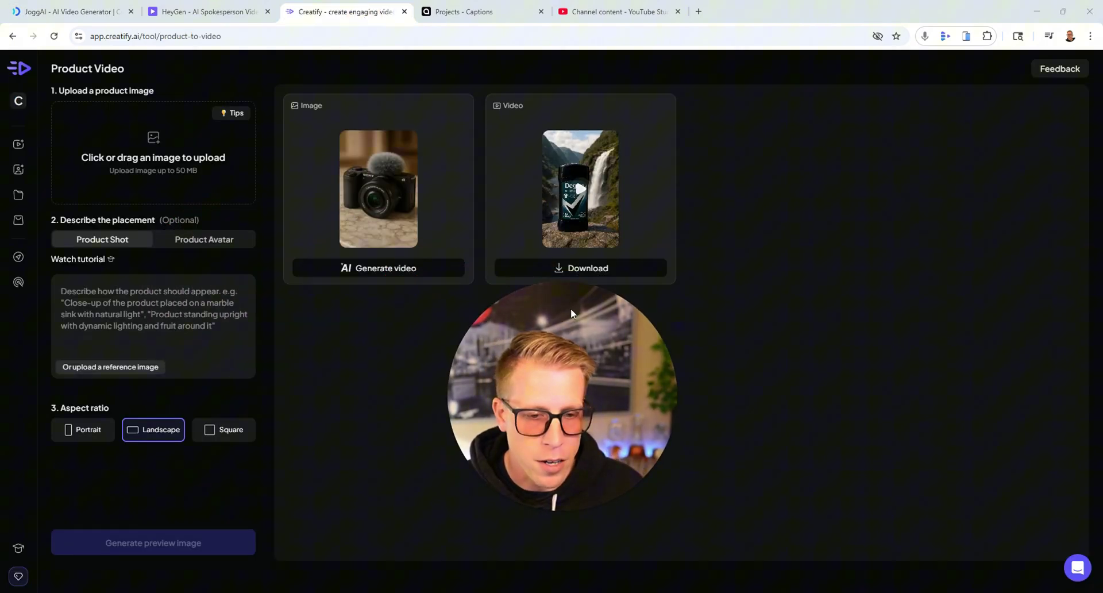
pyautogui.click(466, 11)
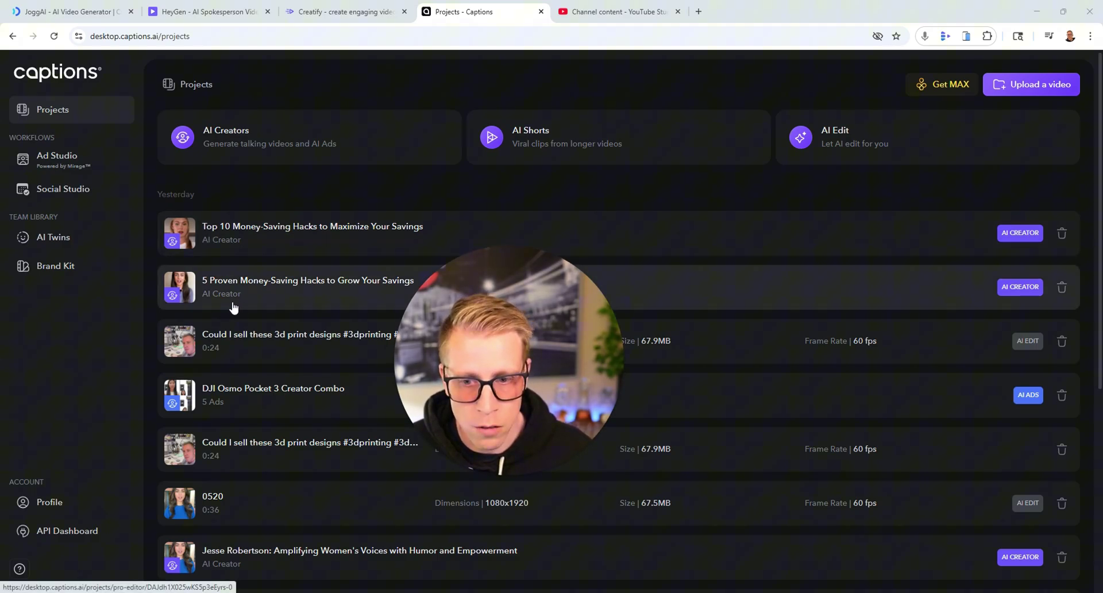
# Open 'How to Enjoy an Affordable Dream Vacation' and play its first six seconds with captions
pyautogui.scroll(-2, 233, 307)
pyautogui.scroll(-3, 229, 385)
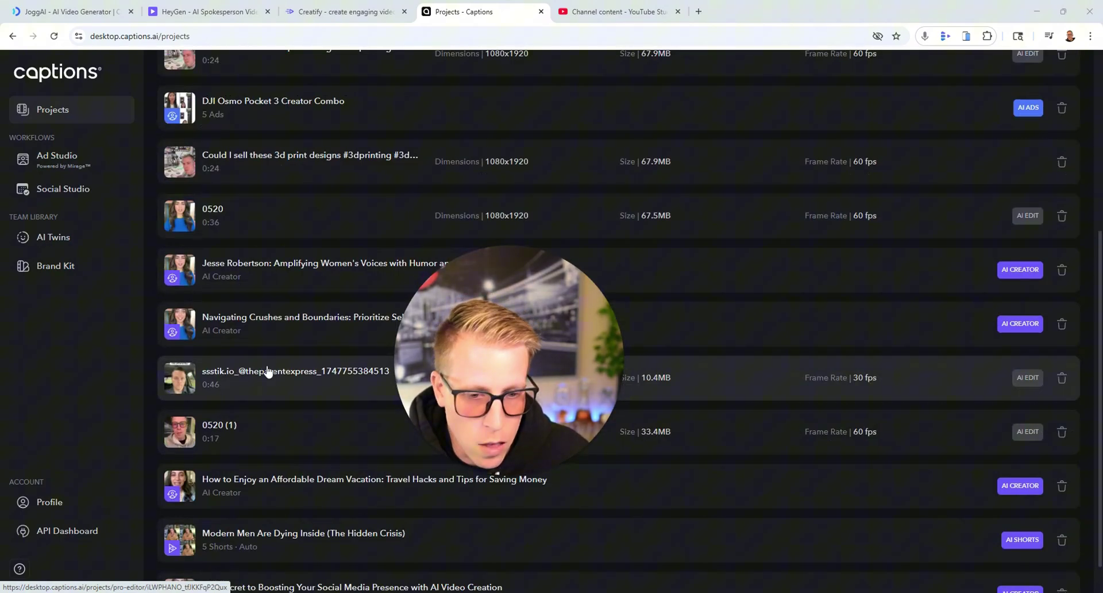
pyautogui.scroll(-1, 300, 490)
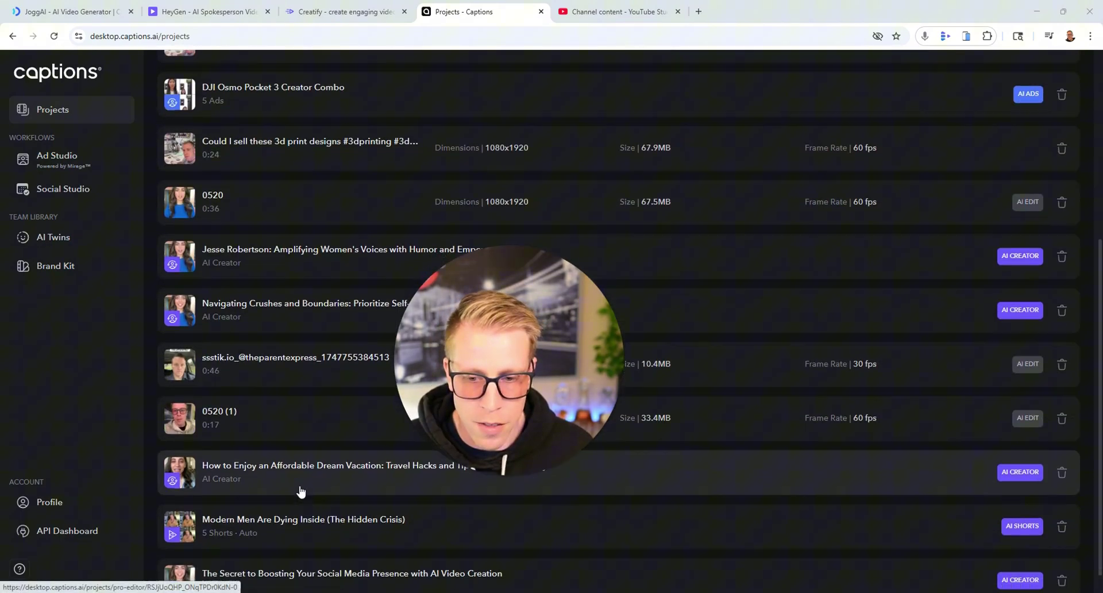
pyautogui.click(249, 447)
pyautogui.moveTo(187, 348); pyautogui.dragTo(247, 336)
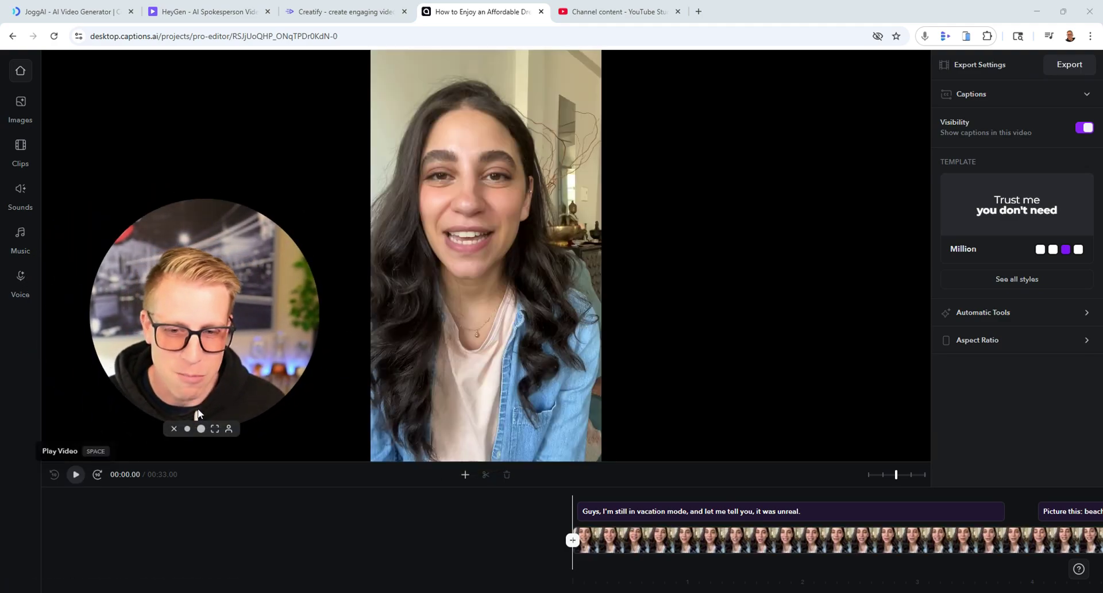
pyautogui.click(77, 474)
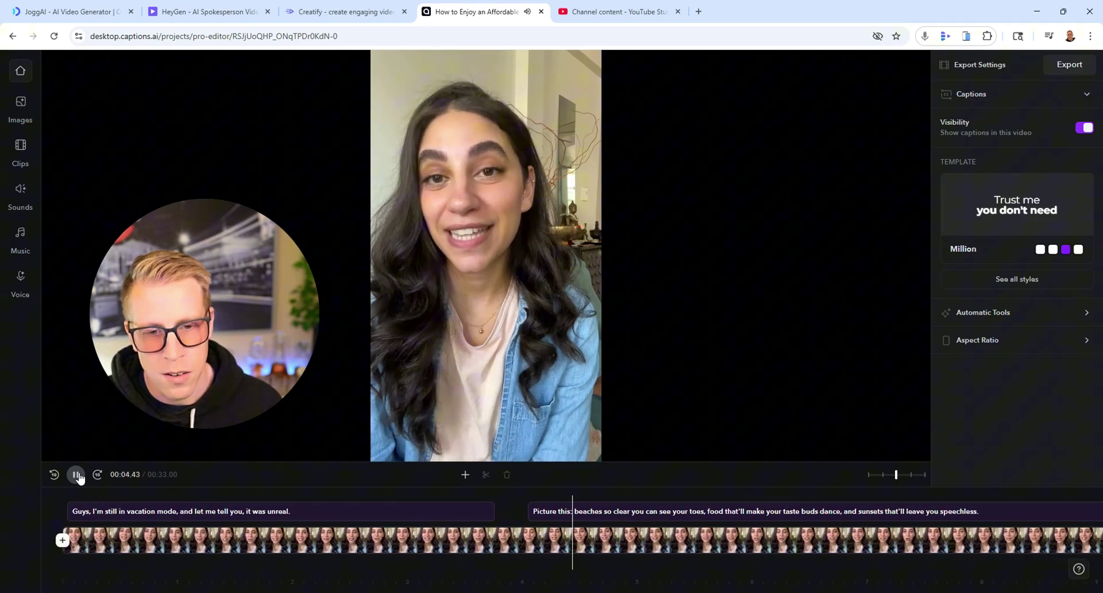
pyautogui.click(76, 474)
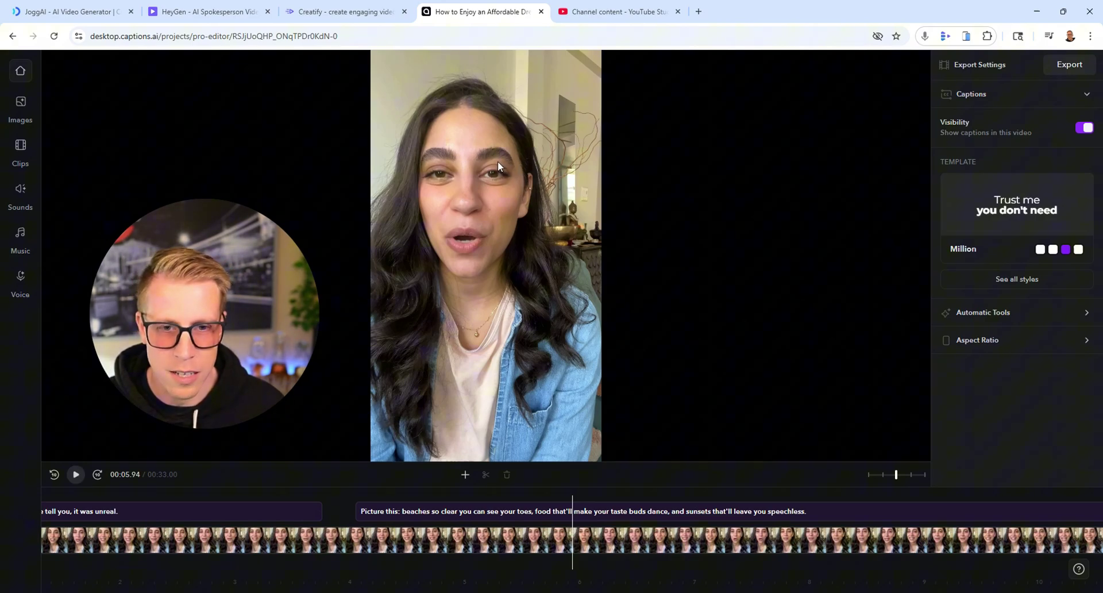
# Leave the Dream Vacation editor via the sidebar Home icon
pyautogui.click(23, 71)
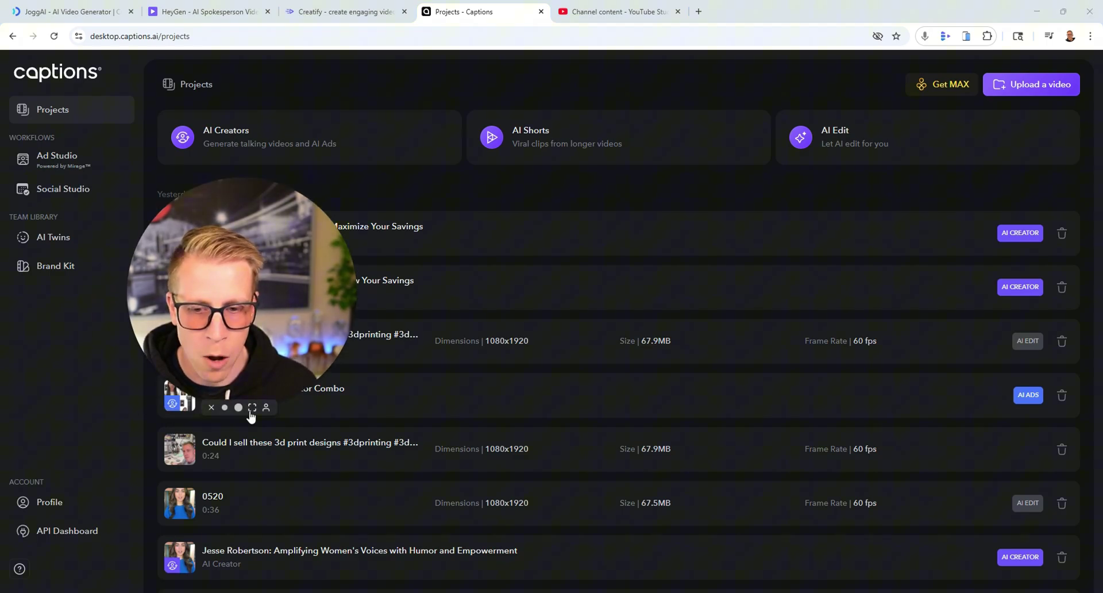